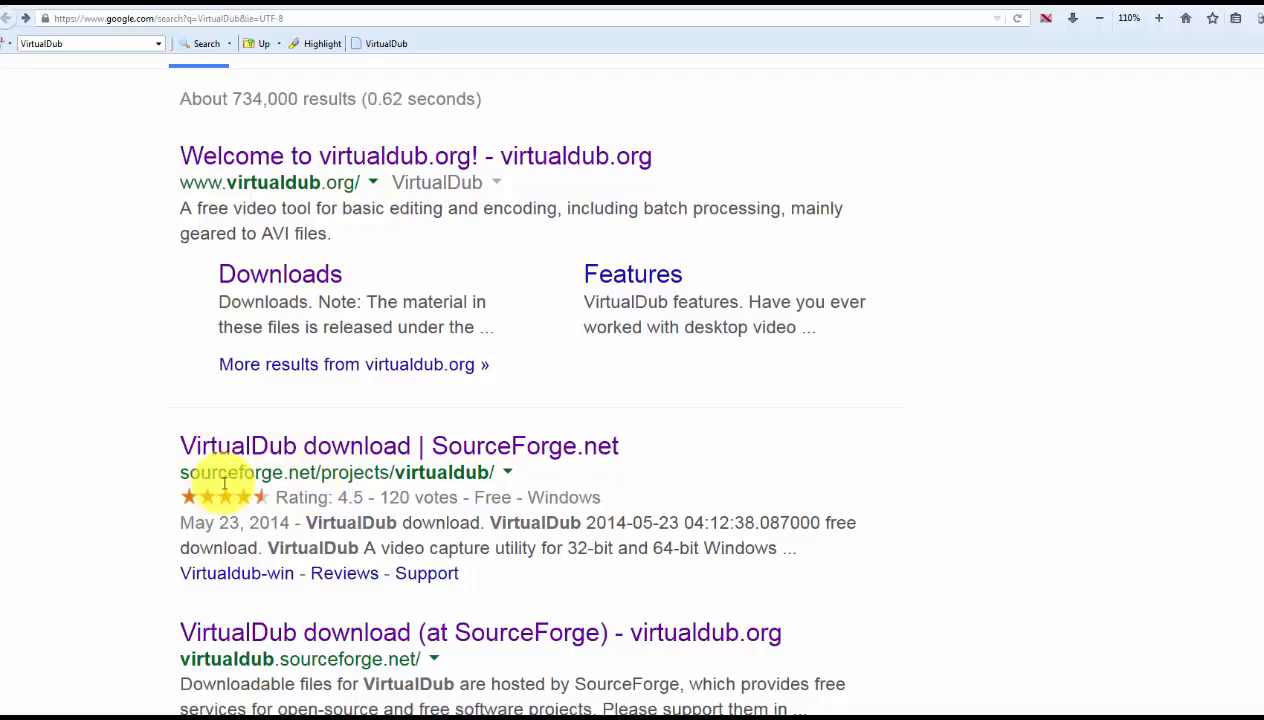
Open the VirtualDub download page on SourceForge from the search results.
{"action": "left_click", "coordinate": [358, 447]}
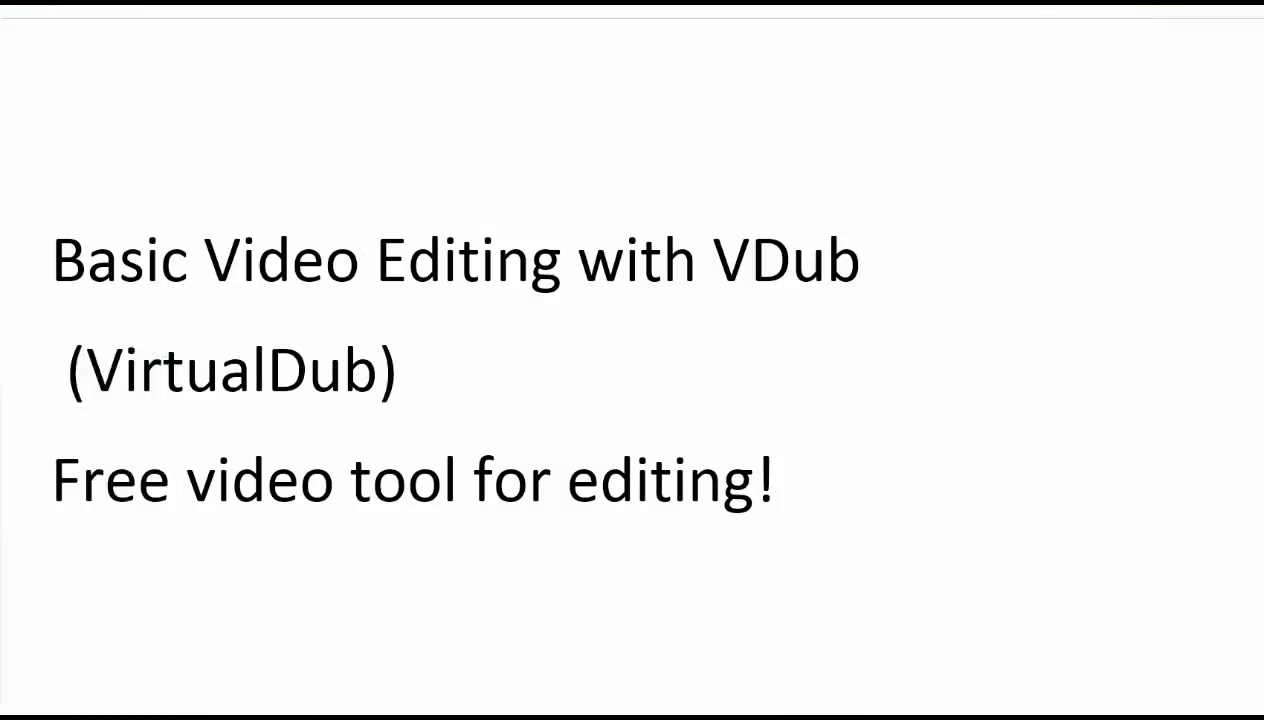
Enlarge the VirtualDub window to fill the screen and open the video file clip0002.avi.
{"action": "left_click_drag", "start_coordinate": [2, 190], "coordinate": [678, 25]}
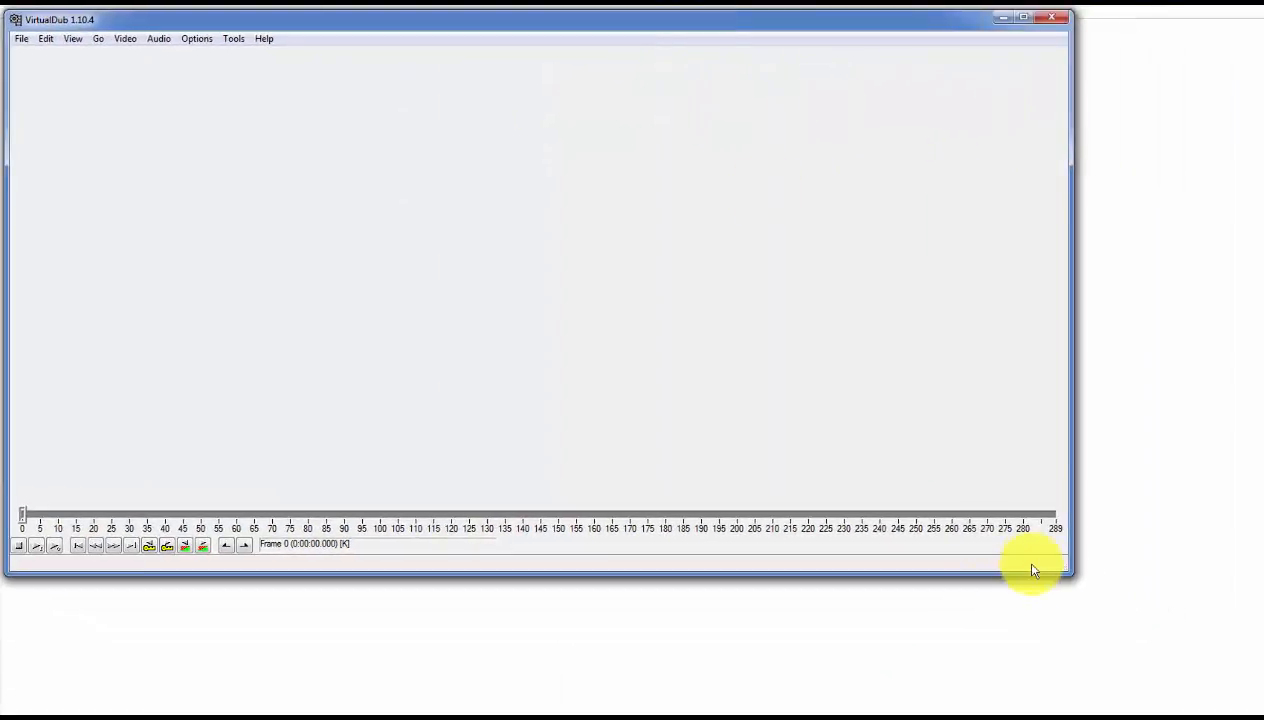
{"action": "left_click_drag", "start_coordinate": [1072, 578], "coordinate": [1248, 702]}
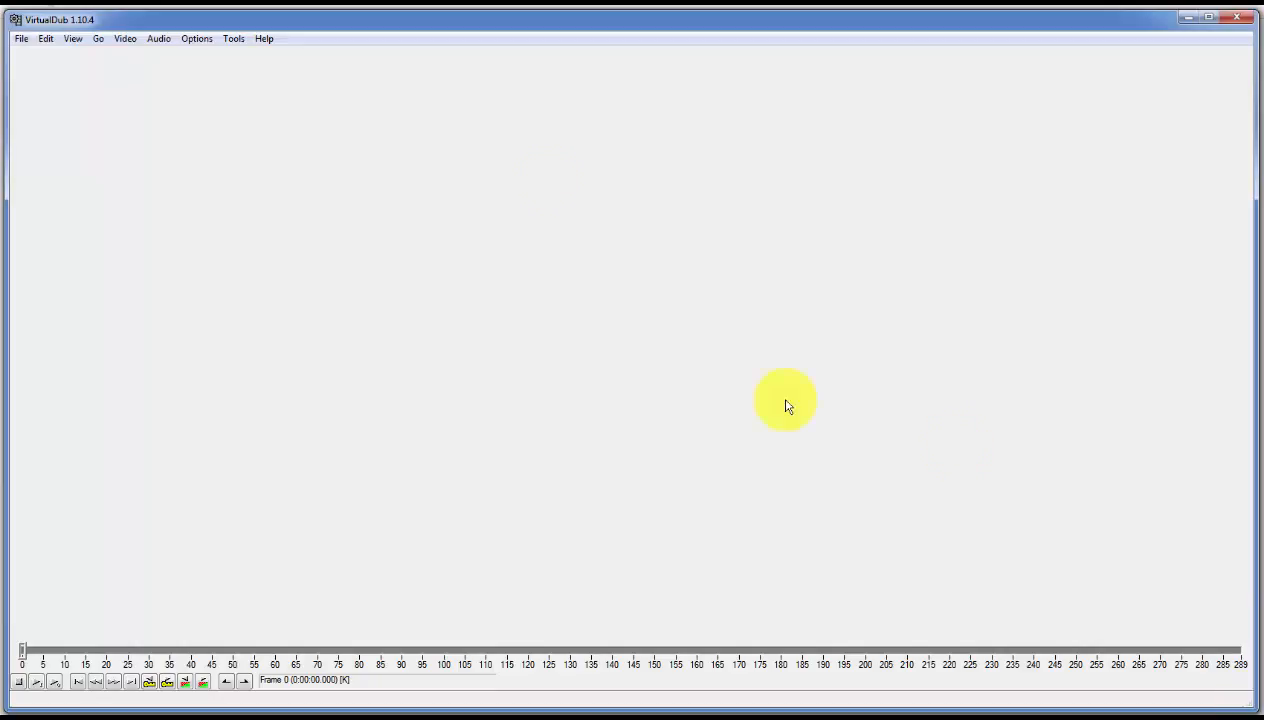
{"action": "left_click", "coordinate": [20, 39]}
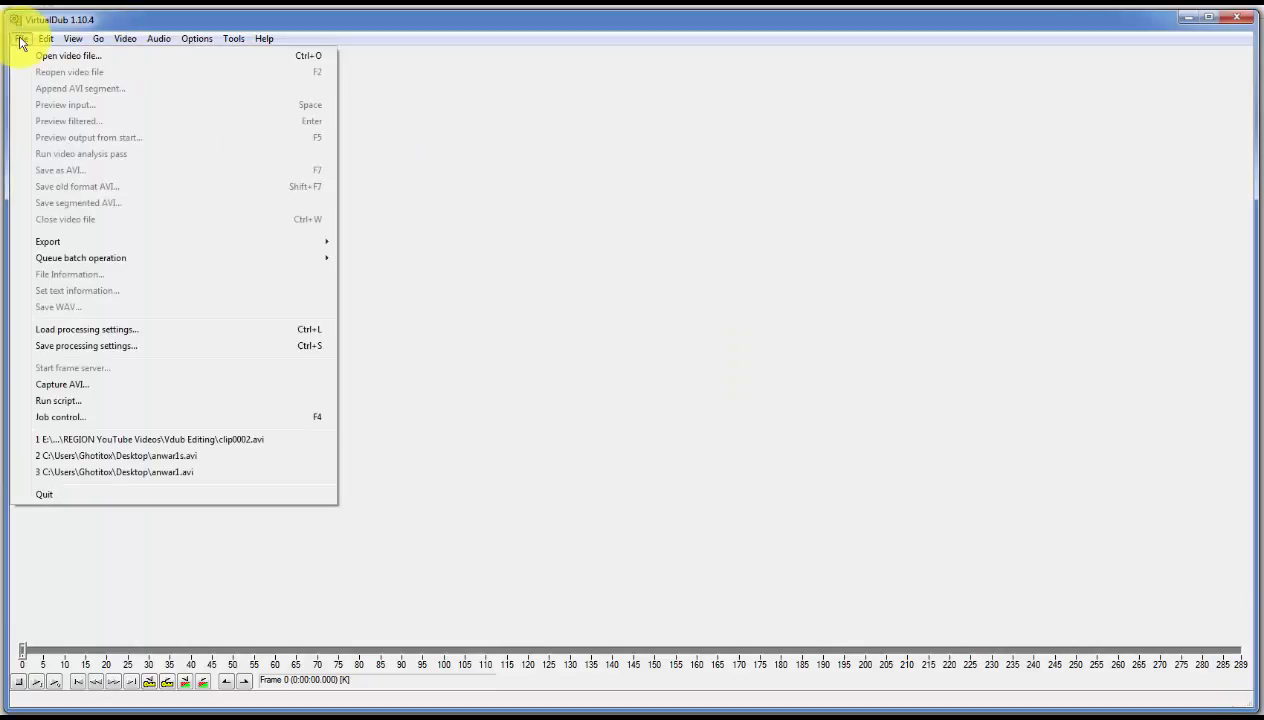
{"action": "left_click", "coordinate": [47, 58]}
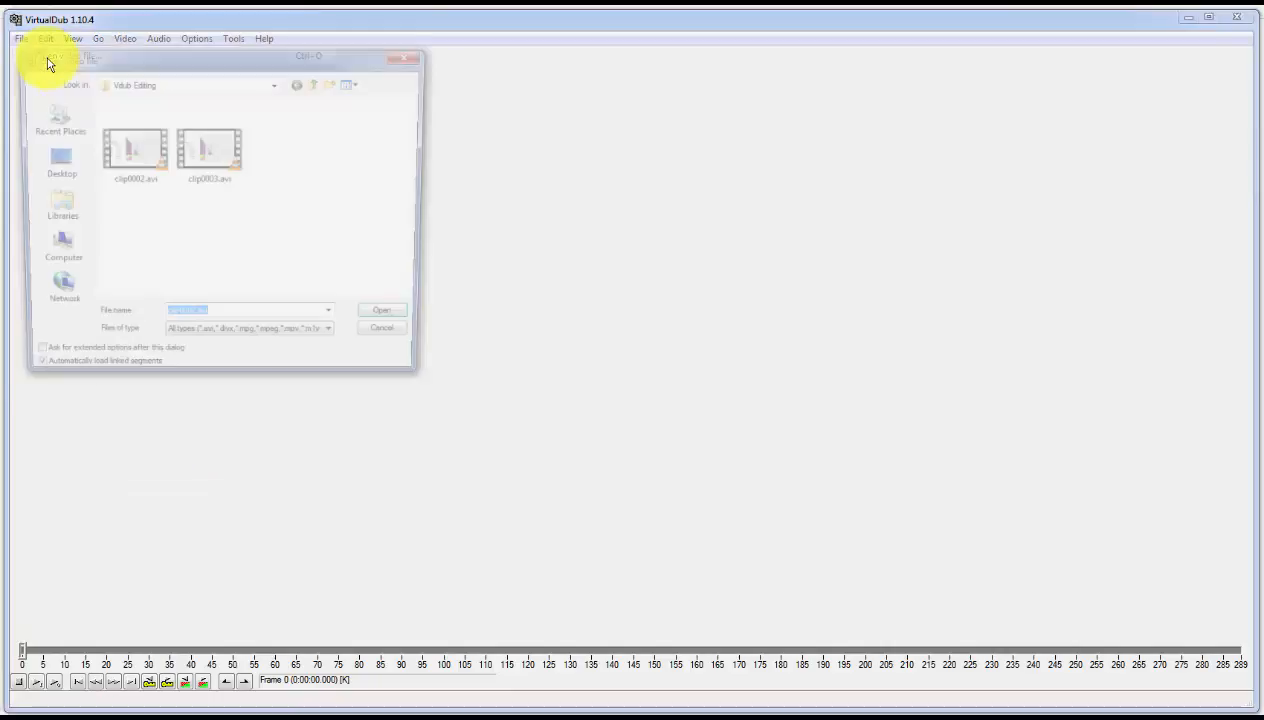
{"action": "double_click", "coordinate": [135, 157]}
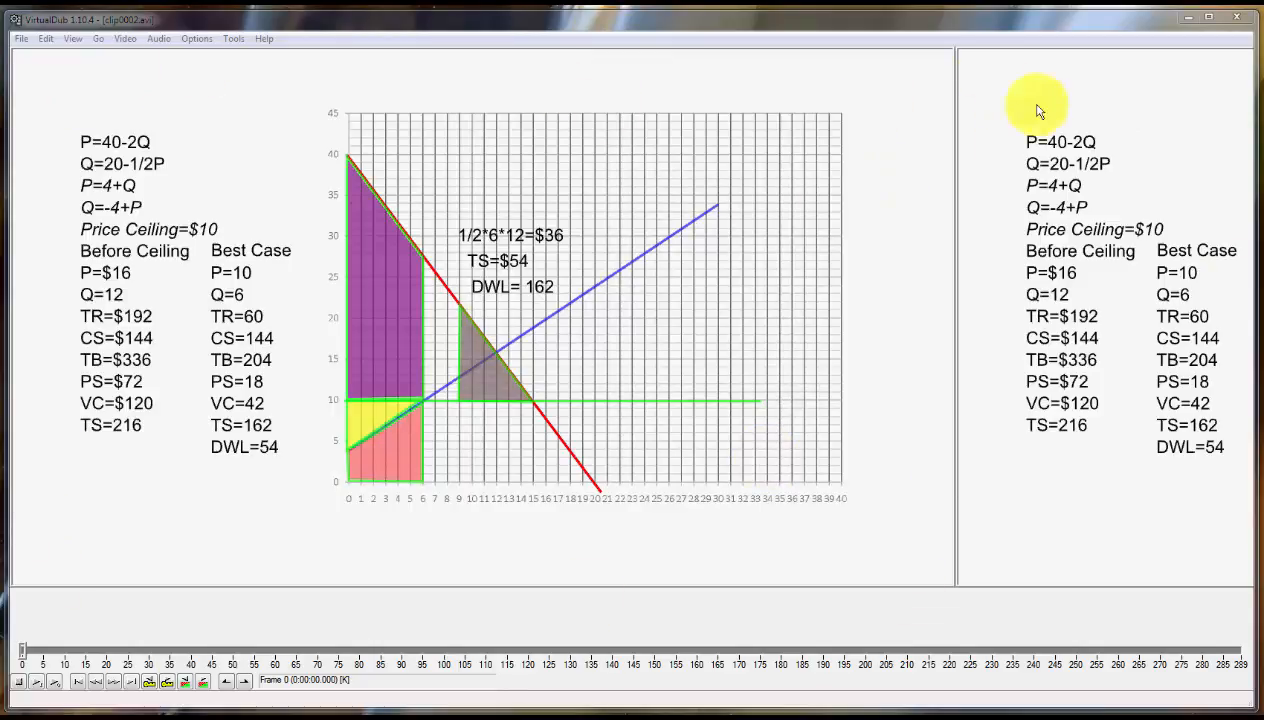
Move and stretch the program window to show more of the output video pane beside the input pane.
{"action": "left_click_drag", "start_coordinate": [1255, 282], "coordinate": [1263, 282]}
{"action": "left_click_drag", "start_coordinate": [1235, 17], "coordinate": [928, 18]}
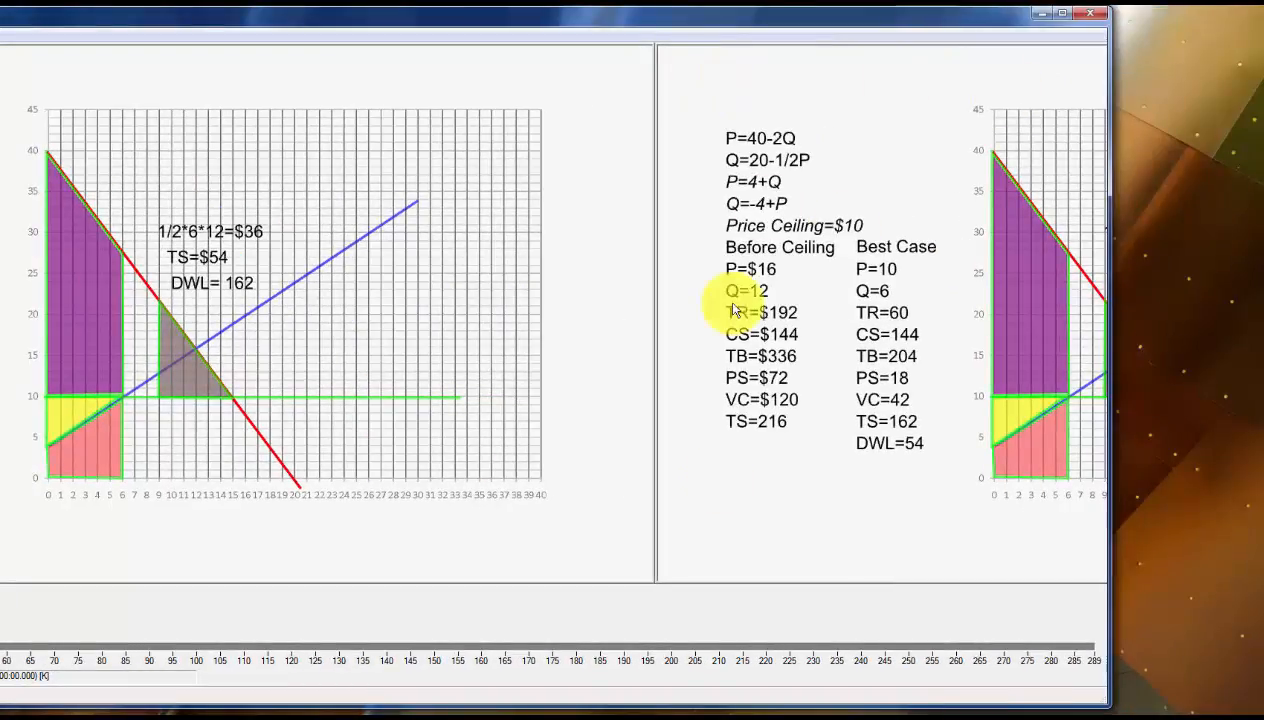
{"action": "left_click_drag", "start_coordinate": [1110, 352], "coordinate": [1263, 358]}
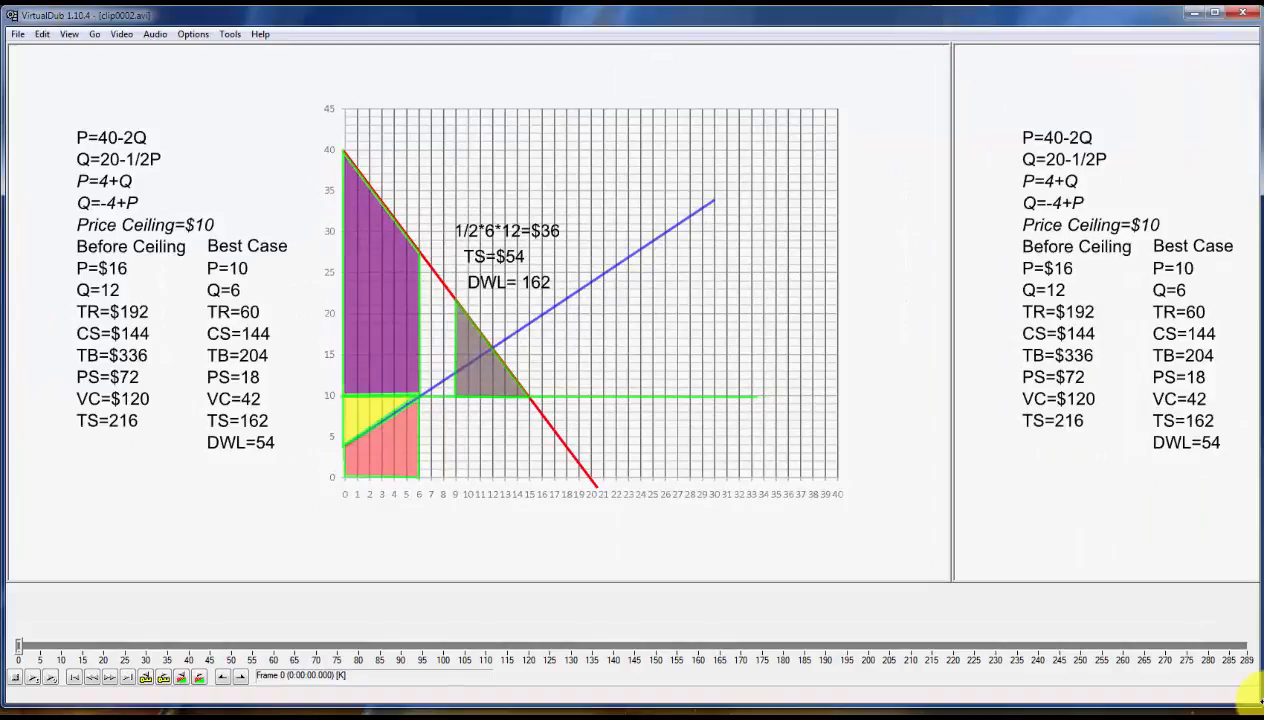
{"action": "left_click_drag", "start_coordinate": [1256, 699], "coordinate": [1259, 705]}
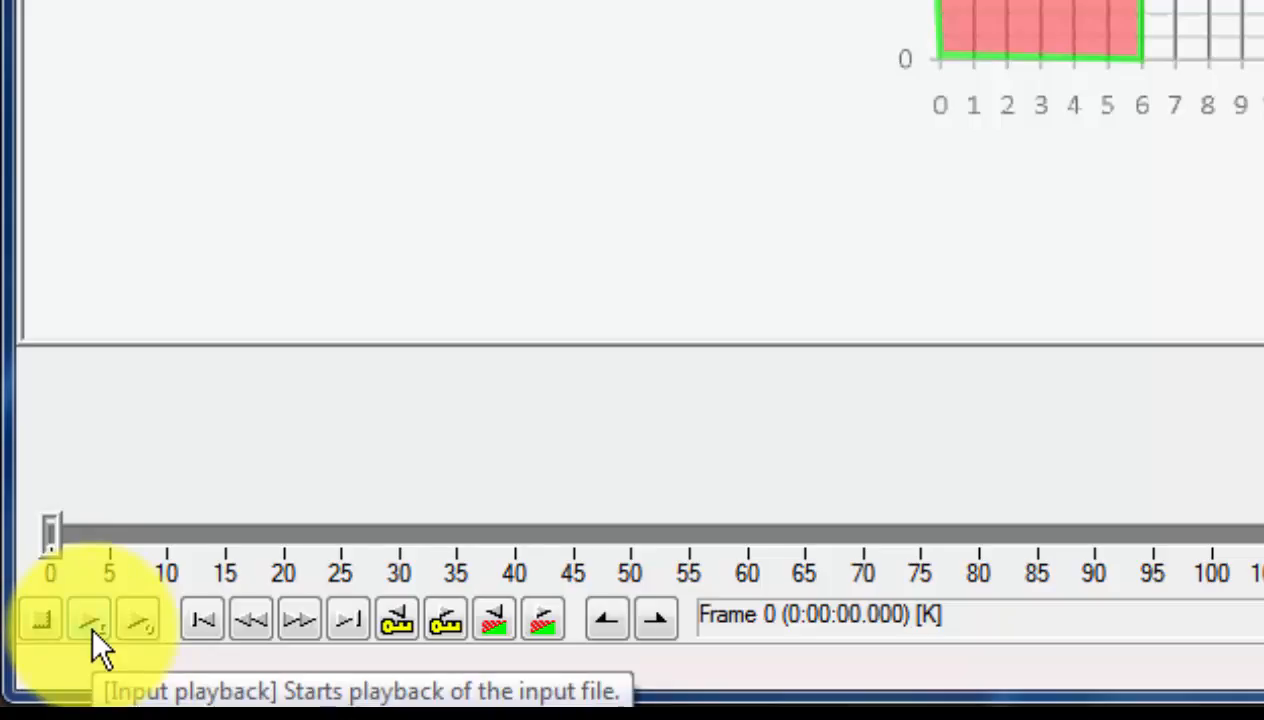
Play the input video from frame 0, stop it at about frame 79, and resume playback.
{"action": "left_click", "coordinate": [92, 628]}
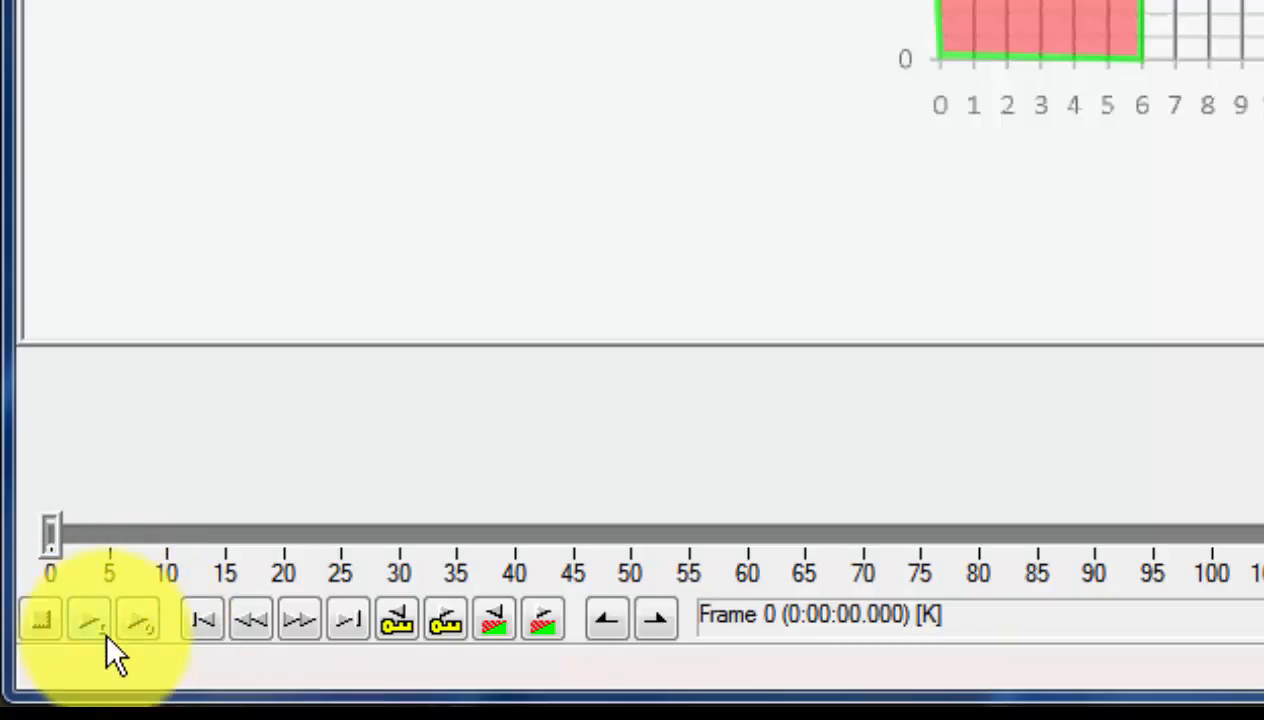
{"action": "left_click", "coordinate": [106, 634]}
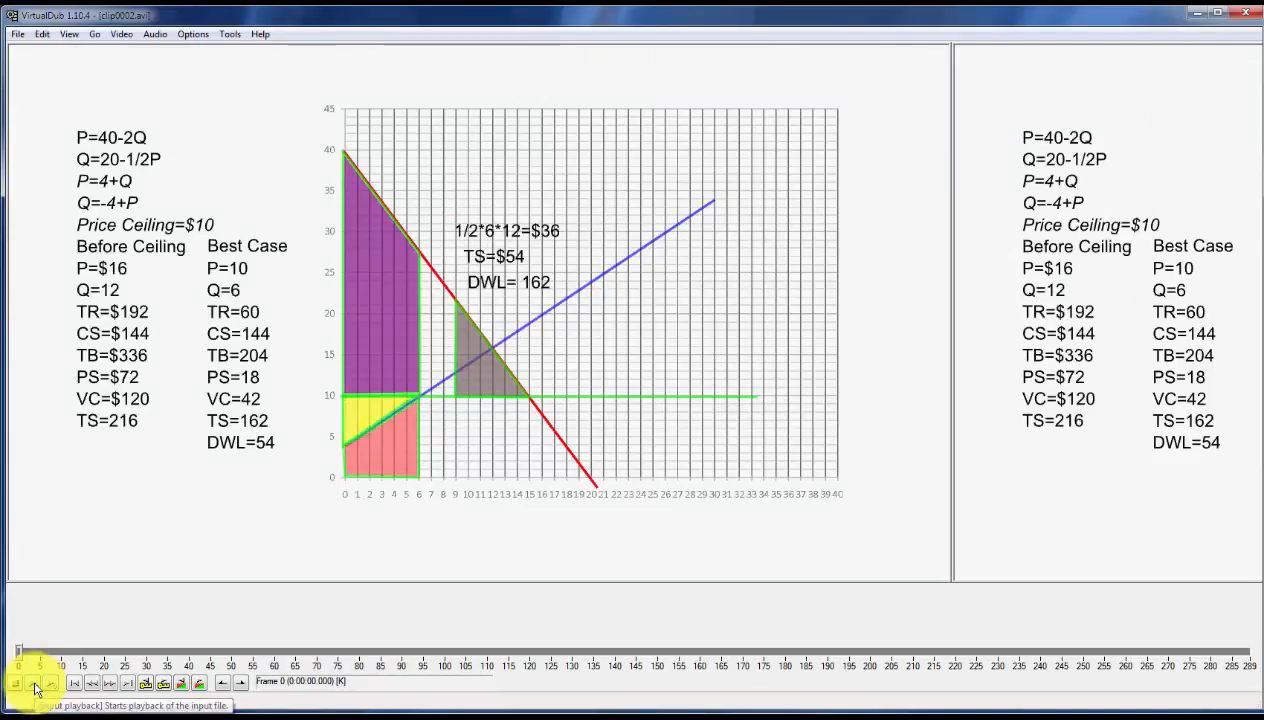
{"action": "left_click", "coordinate": [34, 688]}
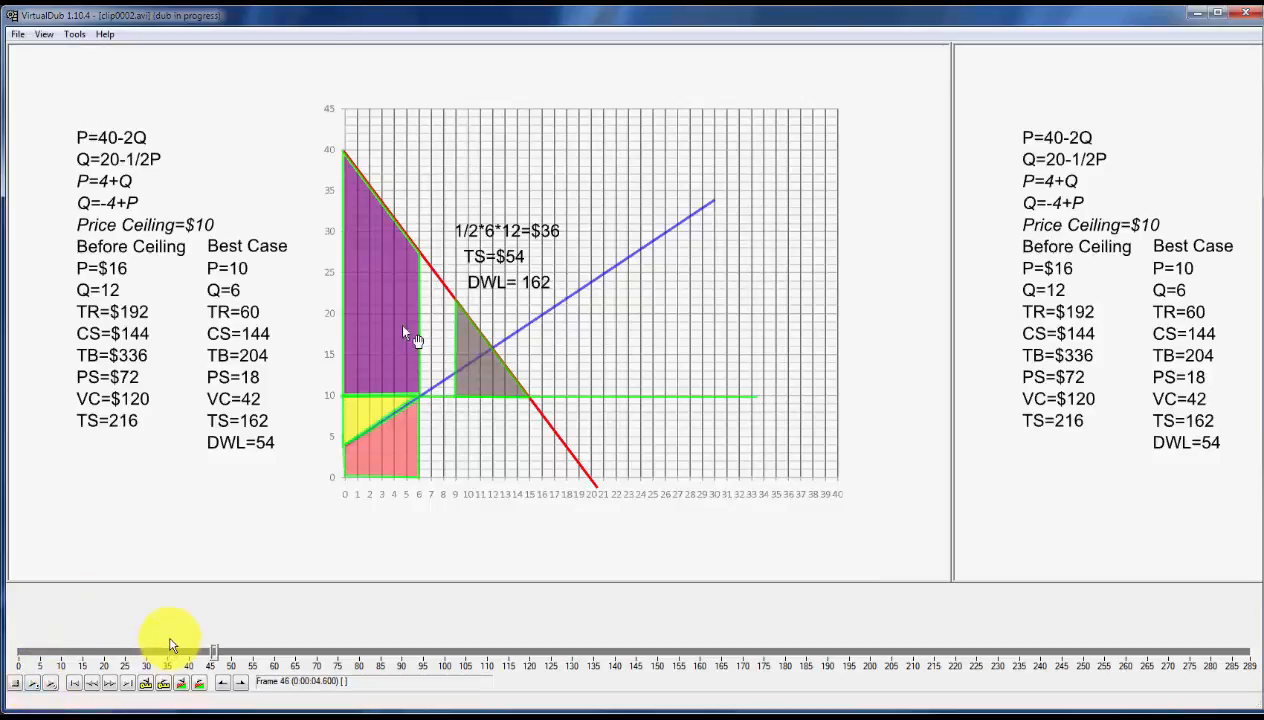
{"action": "left_click", "coordinate": [22, 683]}
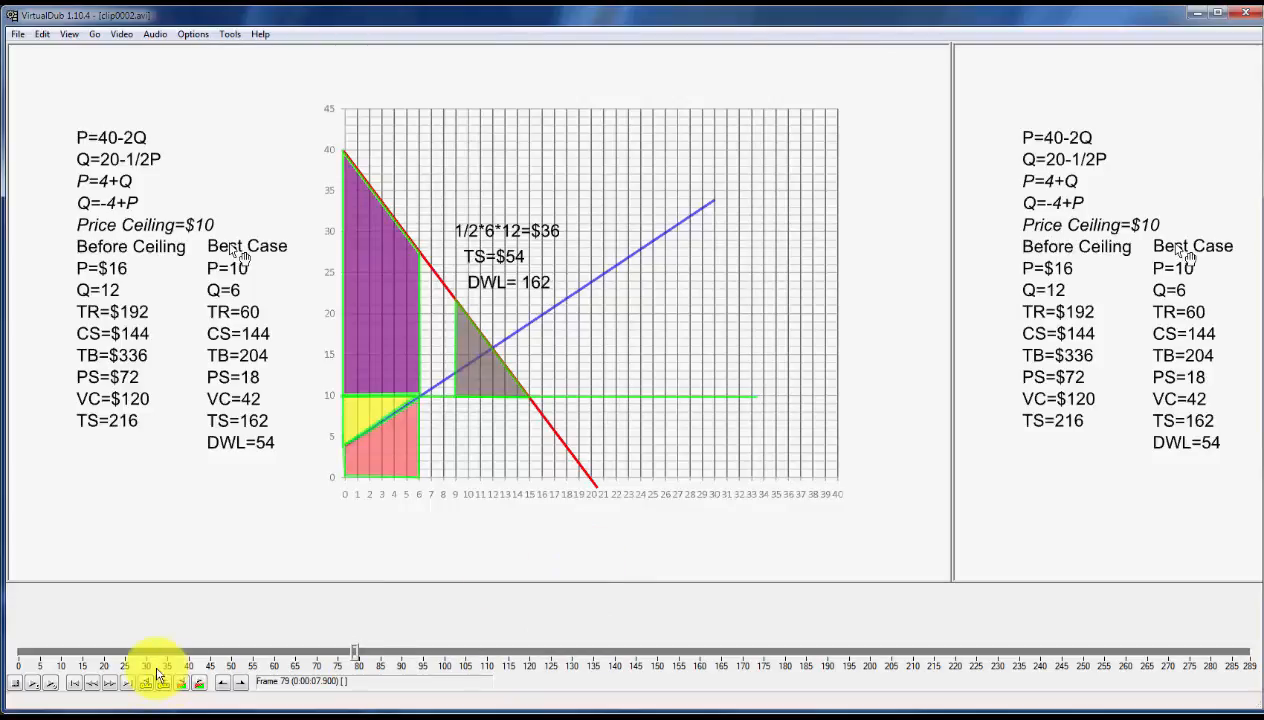
{"action": "left_click", "coordinate": [33, 683]}
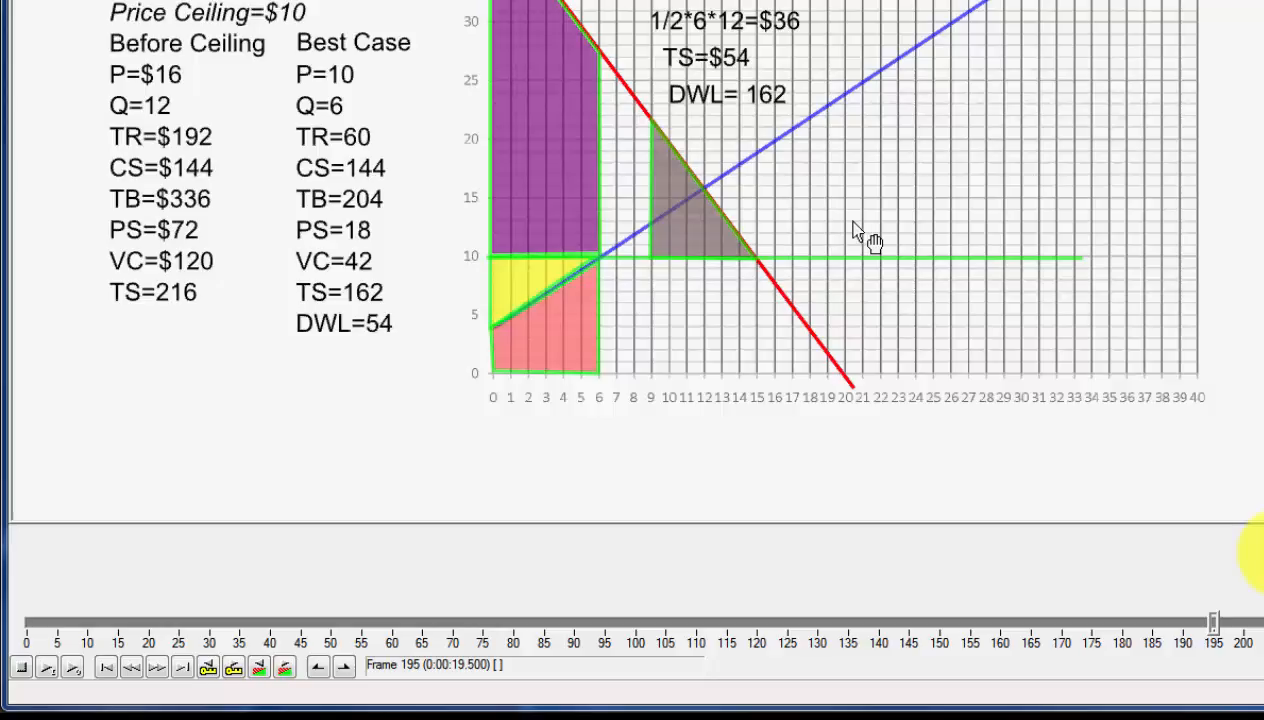
Mark frames 65 to 195 of the clip as the selected range.
{"action": "key", "text": "End"}
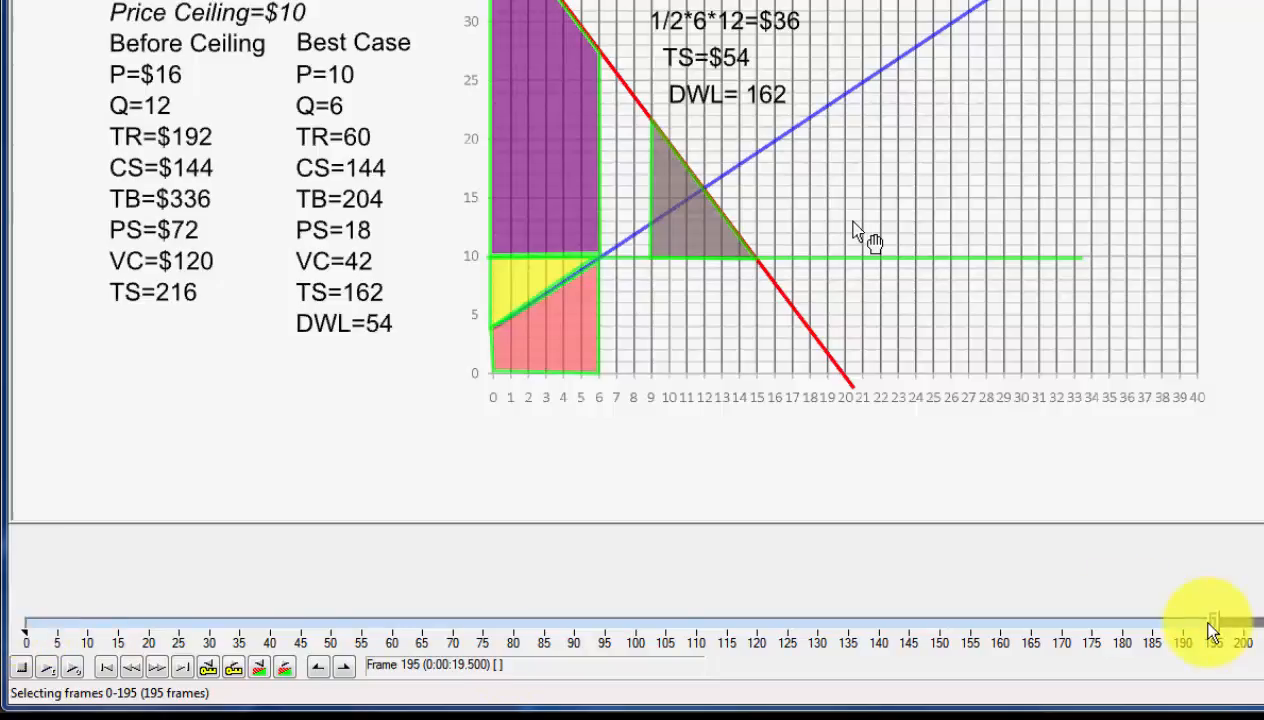
{"action": "left_click_drag", "start_coordinate": [1212, 636], "coordinate": [433, 650]}
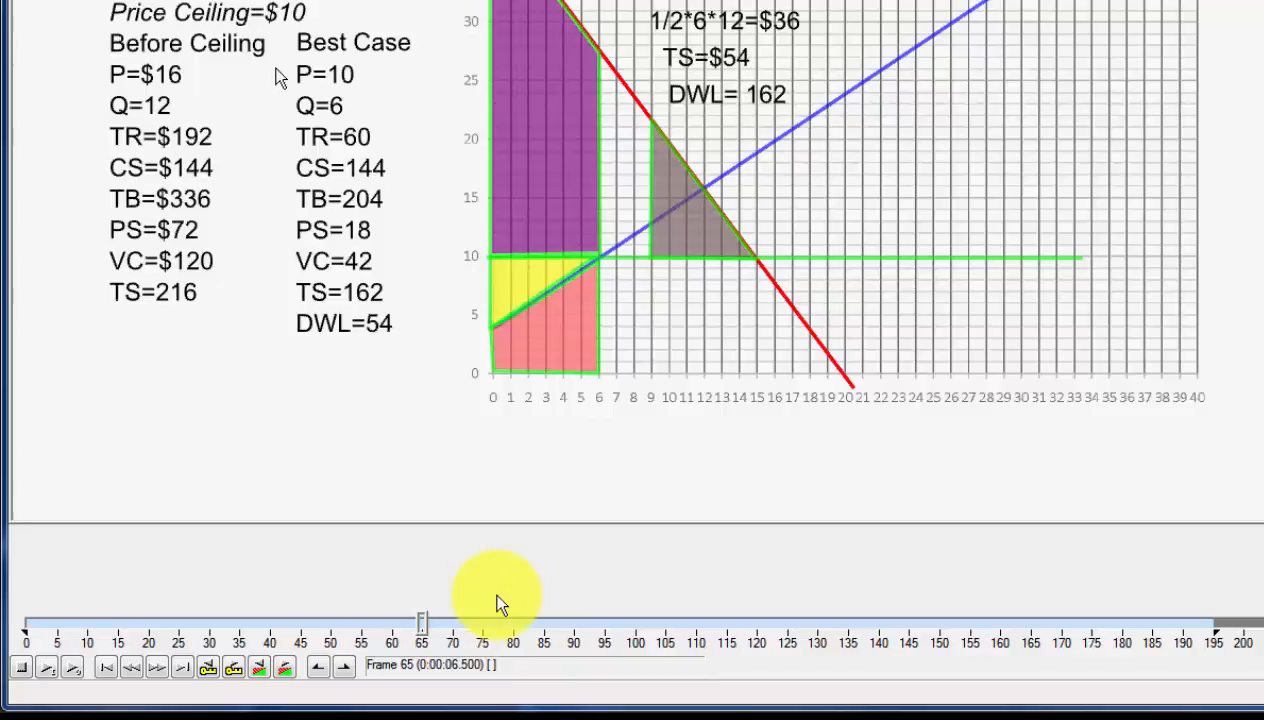
{"action": "key", "text": "Home"}
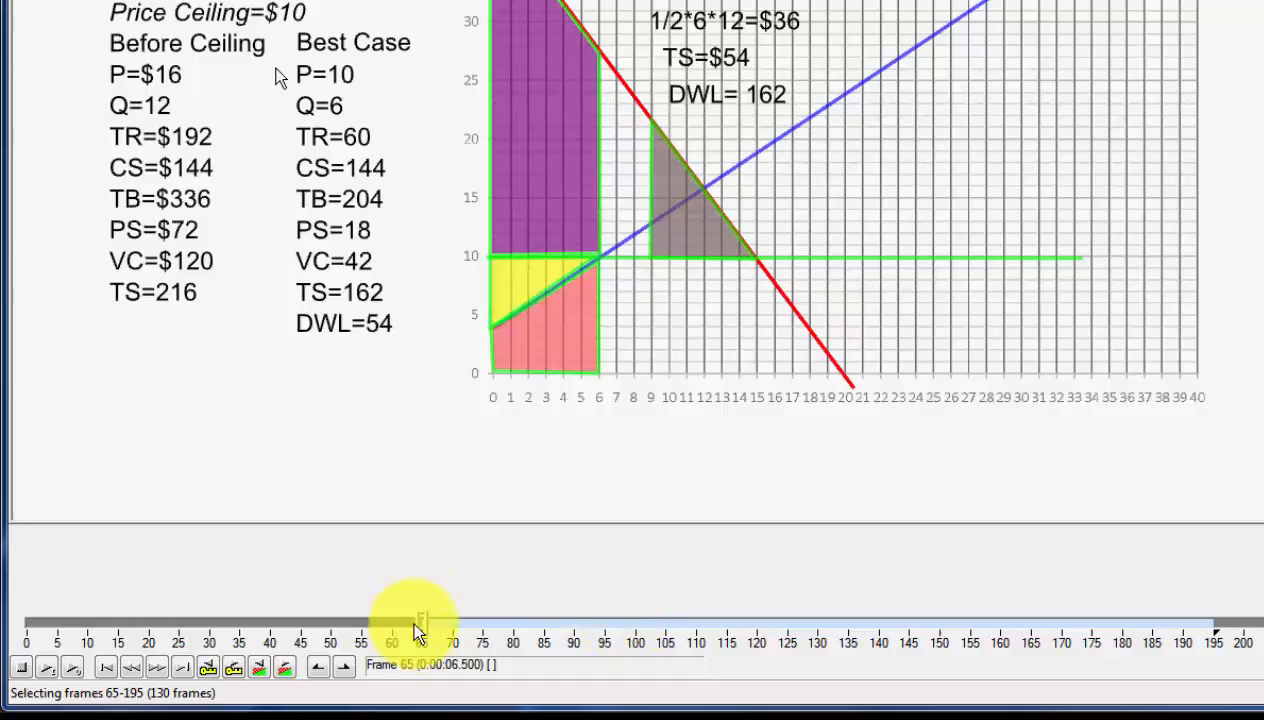
Set the start of the selection to frame 0 and preview the processed output from about frame 182.
{"action": "left_click_drag", "start_coordinate": [422, 630], "coordinate": [15, 625]}
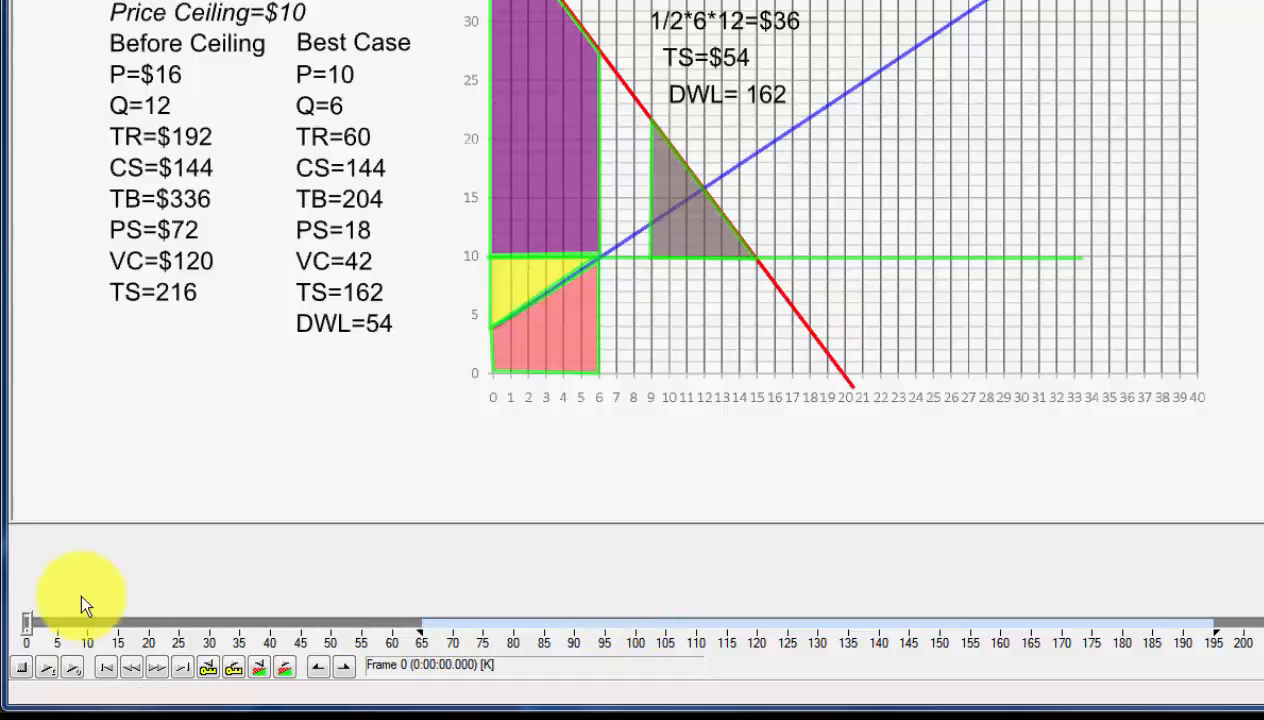
{"action": "left_click", "coordinate": [34, 632]}
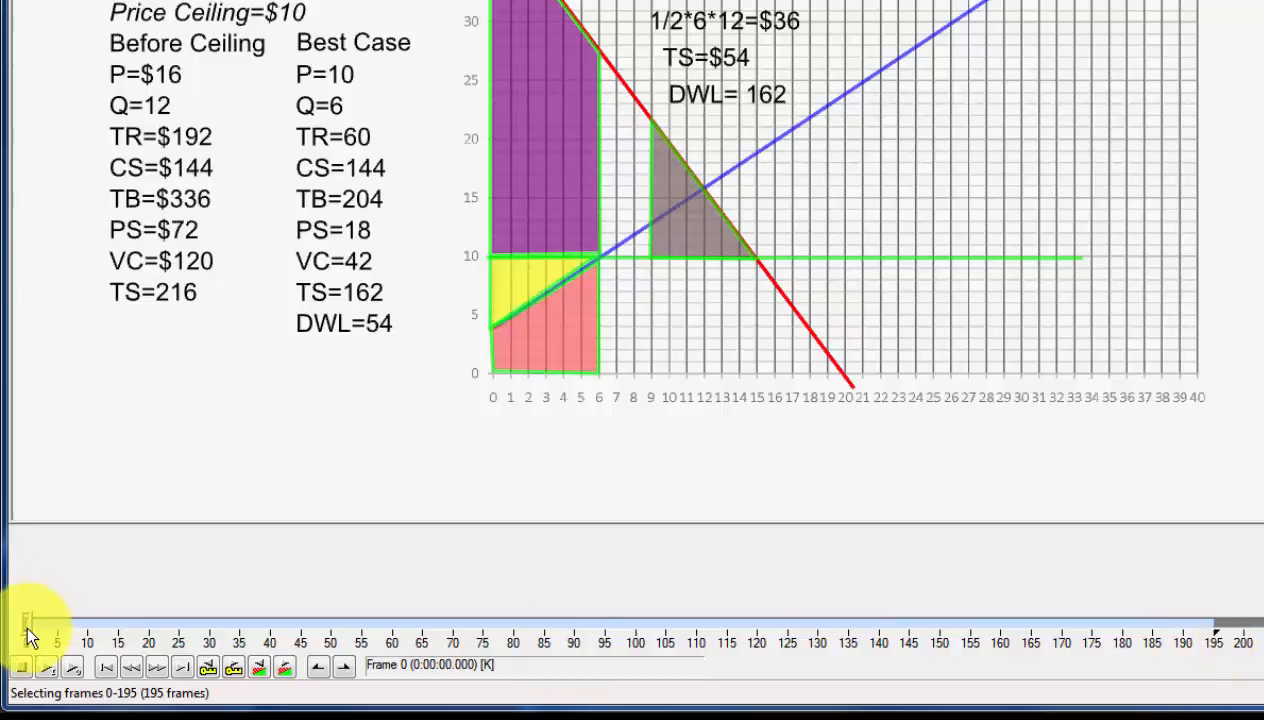
{"action": "left_click_drag", "start_coordinate": [27, 632], "coordinate": [1128, 618]}
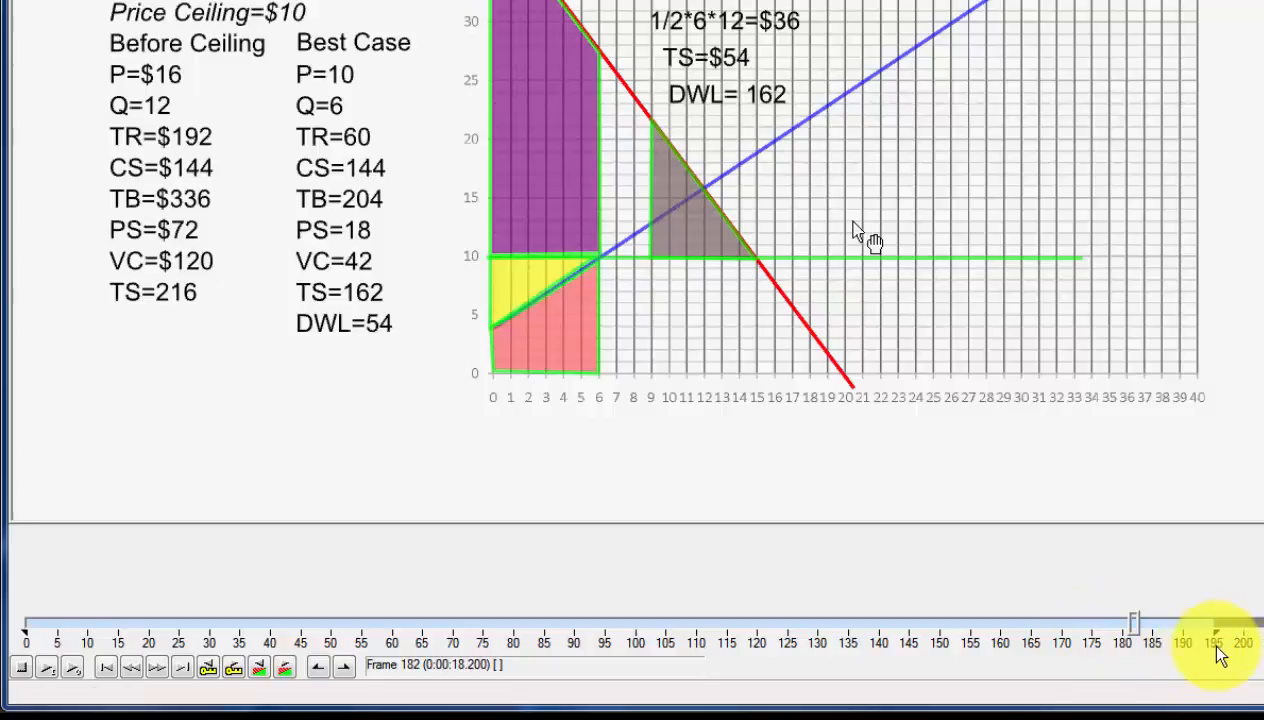
{"action": "left_click", "coordinate": [77, 666]}
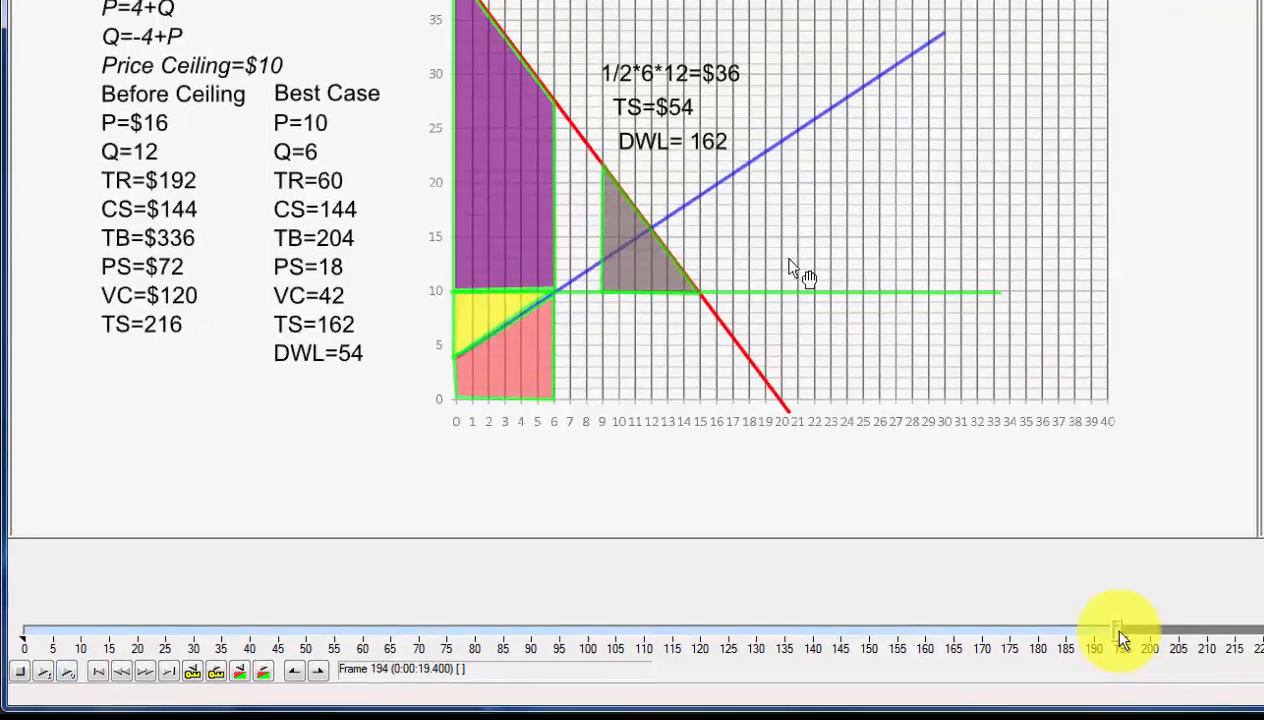
Set the end of the selection to frame 206 and preview the processed output from about frame 183.
{"action": "left_click_drag", "start_coordinate": [1122, 640], "coordinate": [1187, 638]}
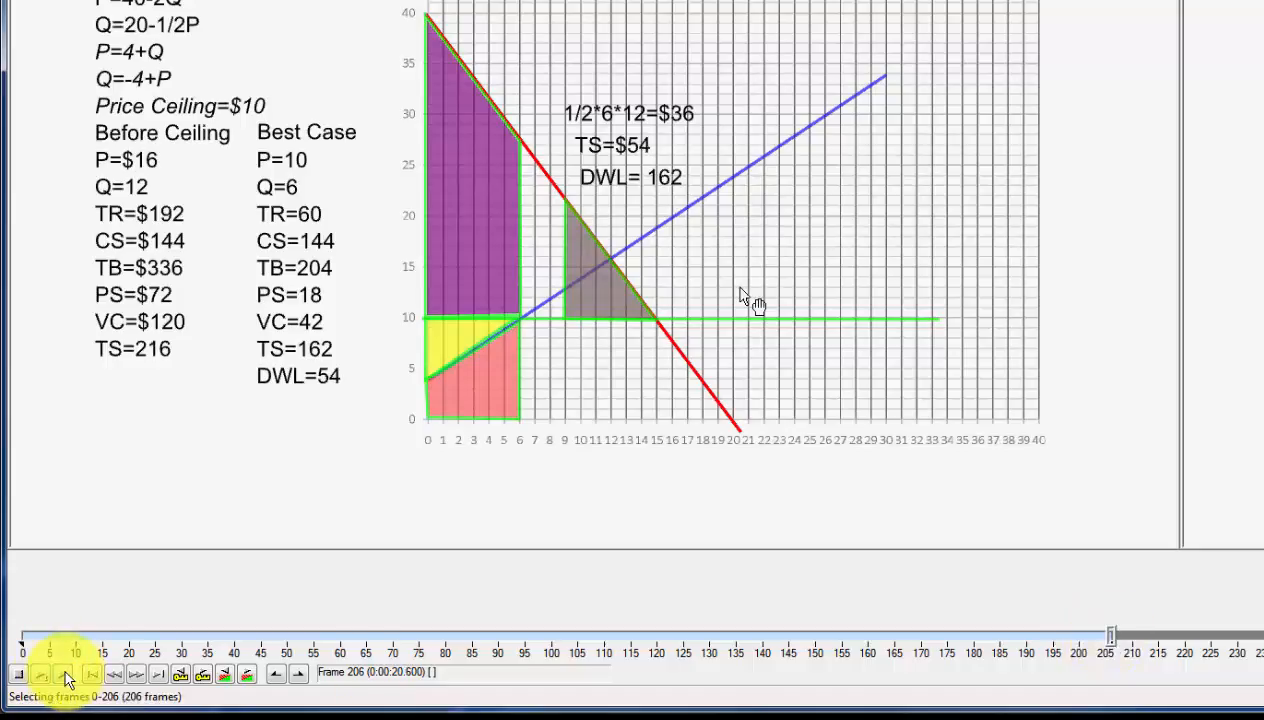
{"action": "left_click_drag", "start_coordinate": [1110, 636], "coordinate": [987, 630]}
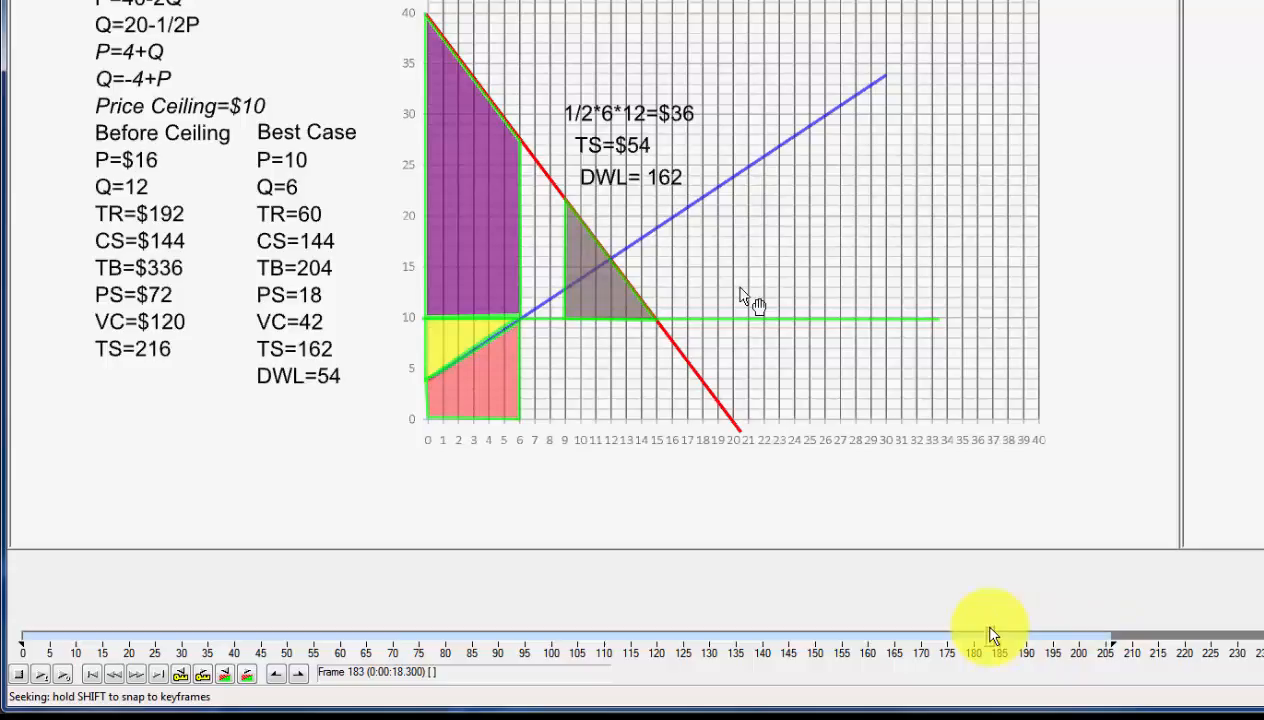
{"action": "left_click", "coordinate": [62, 677]}
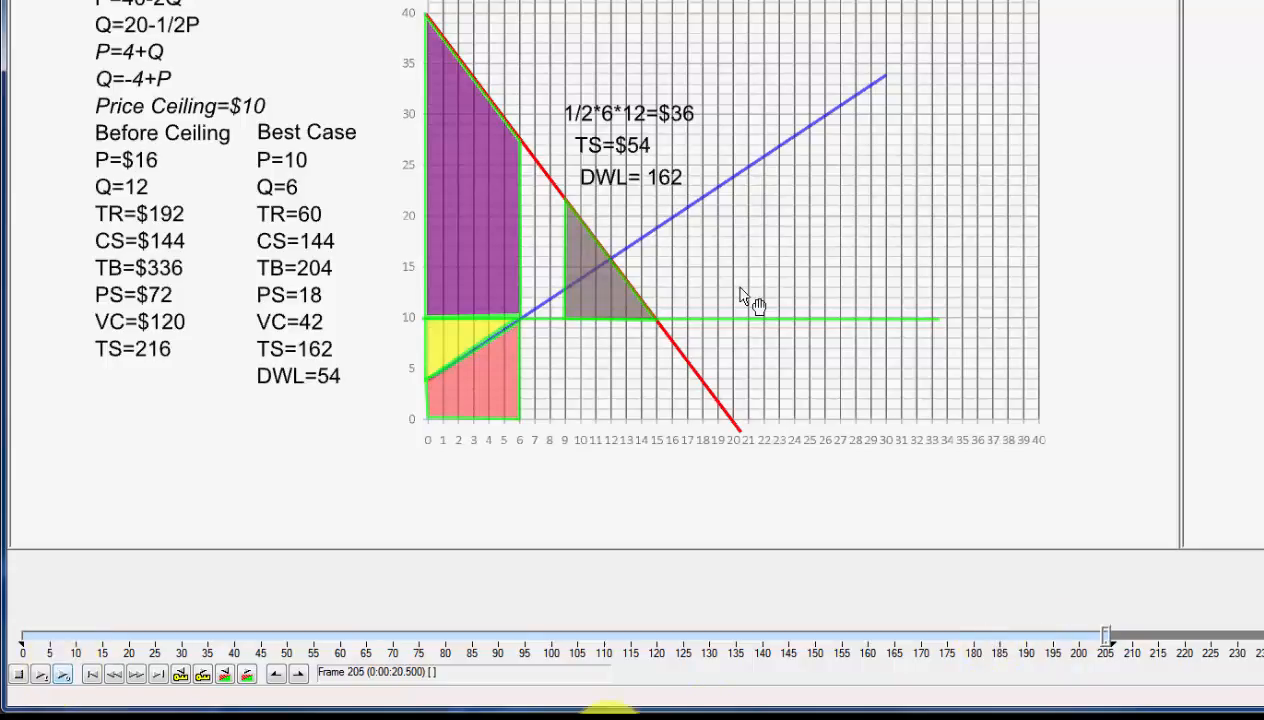
Set the end of the selection to frame 194 and preview the processed output from about frame 179.
{"action": "left_click_drag", "start_coordinate": [1108, 642], "coordinate": [1048, 637]}
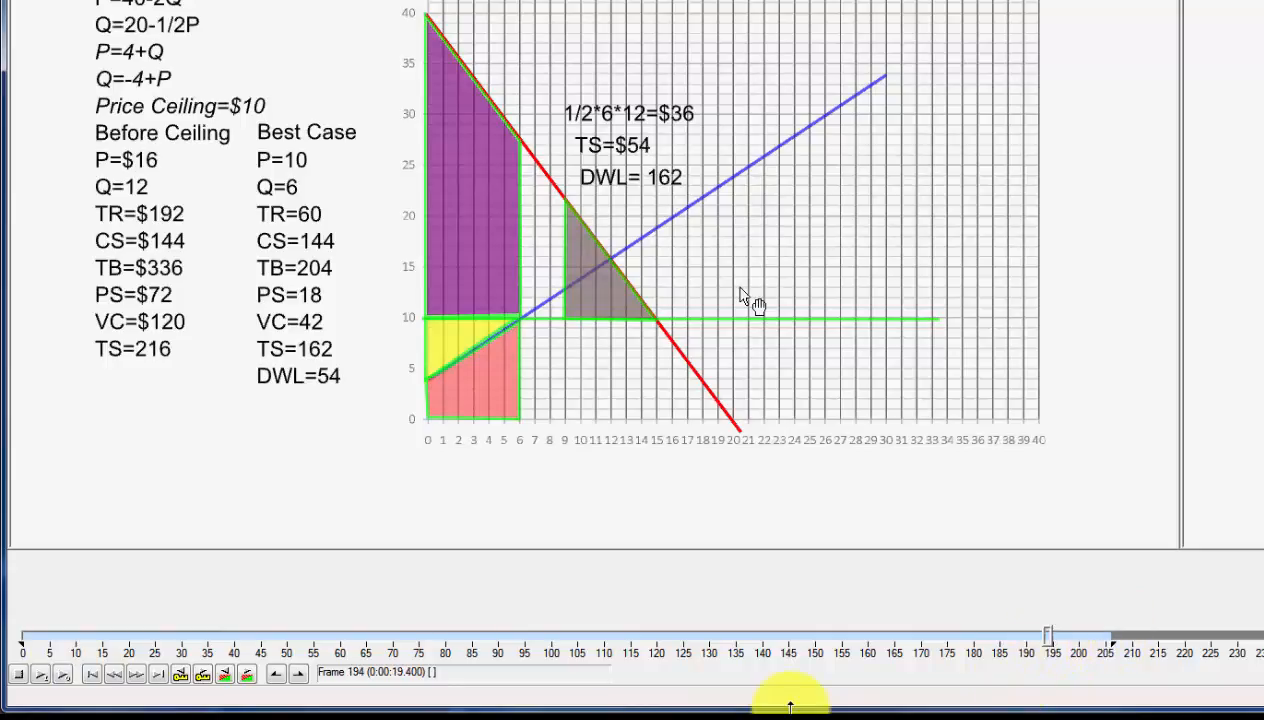
{"action": "key", "text": "End"}
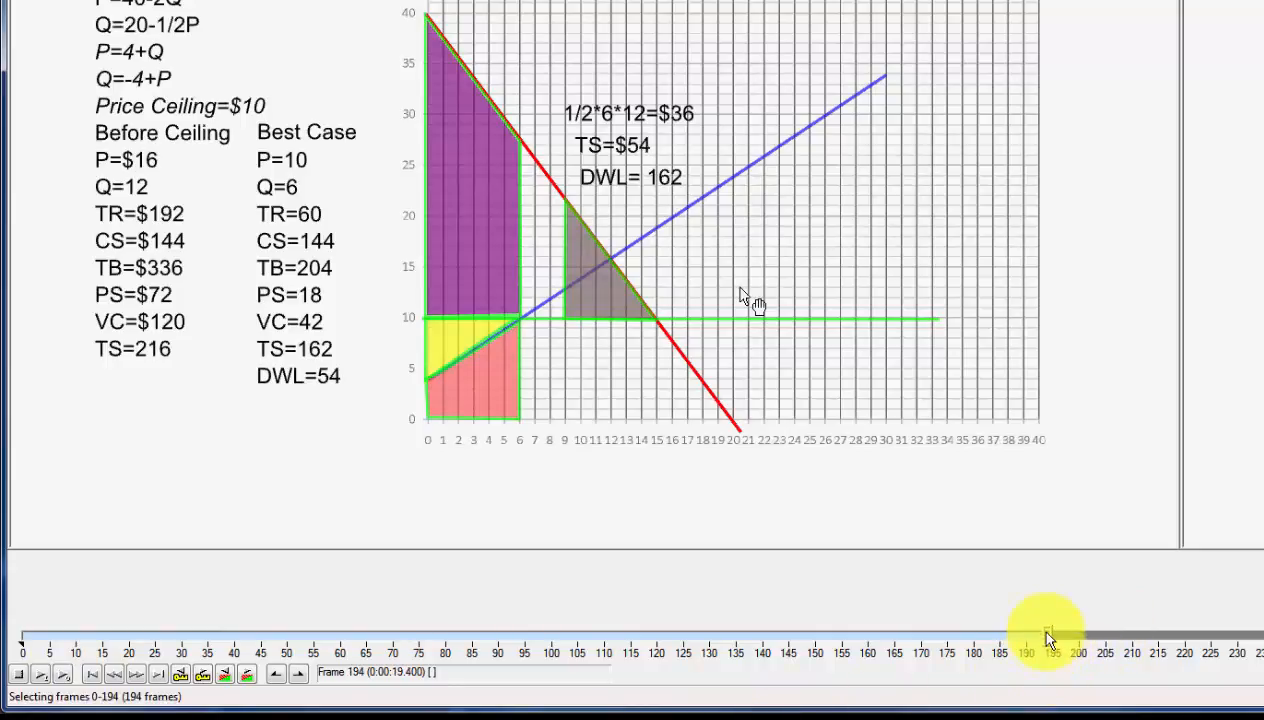
{"action": "left_click_drag", "start_coordinate": [1048, 637], "coordinate": [968, 636]}
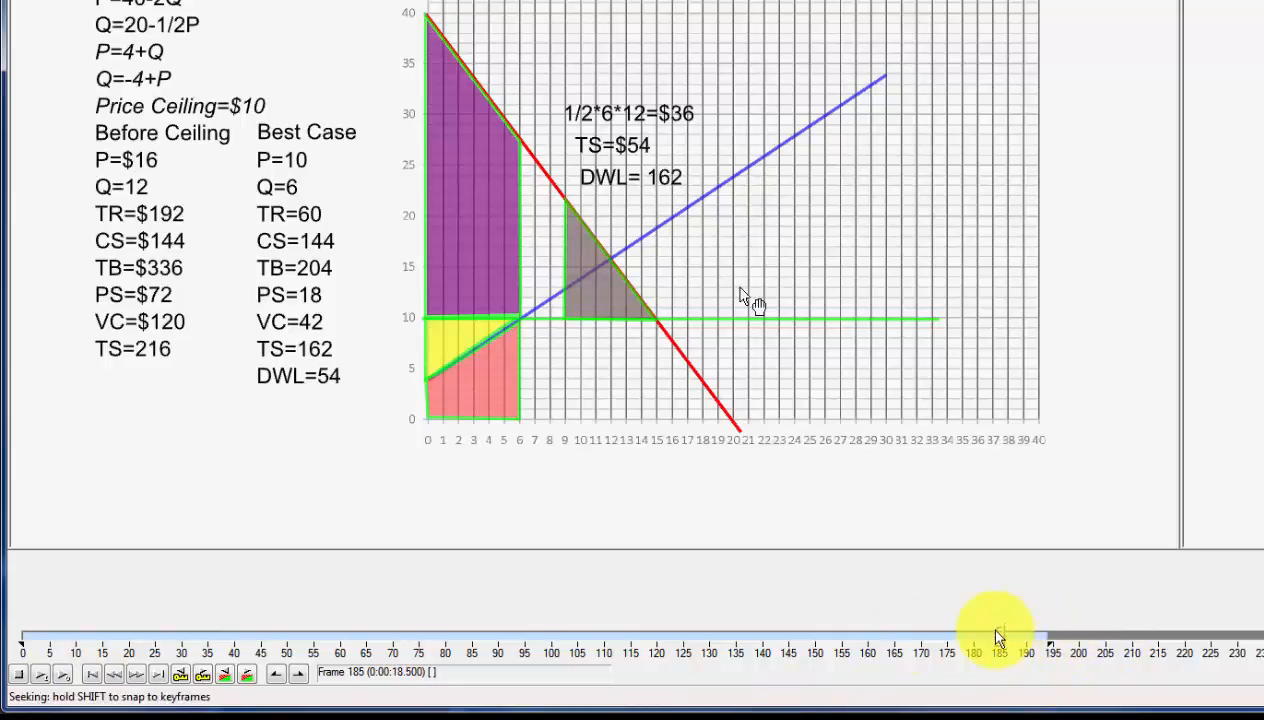
{"action": "left_click", "coordinate": [62, 683]}
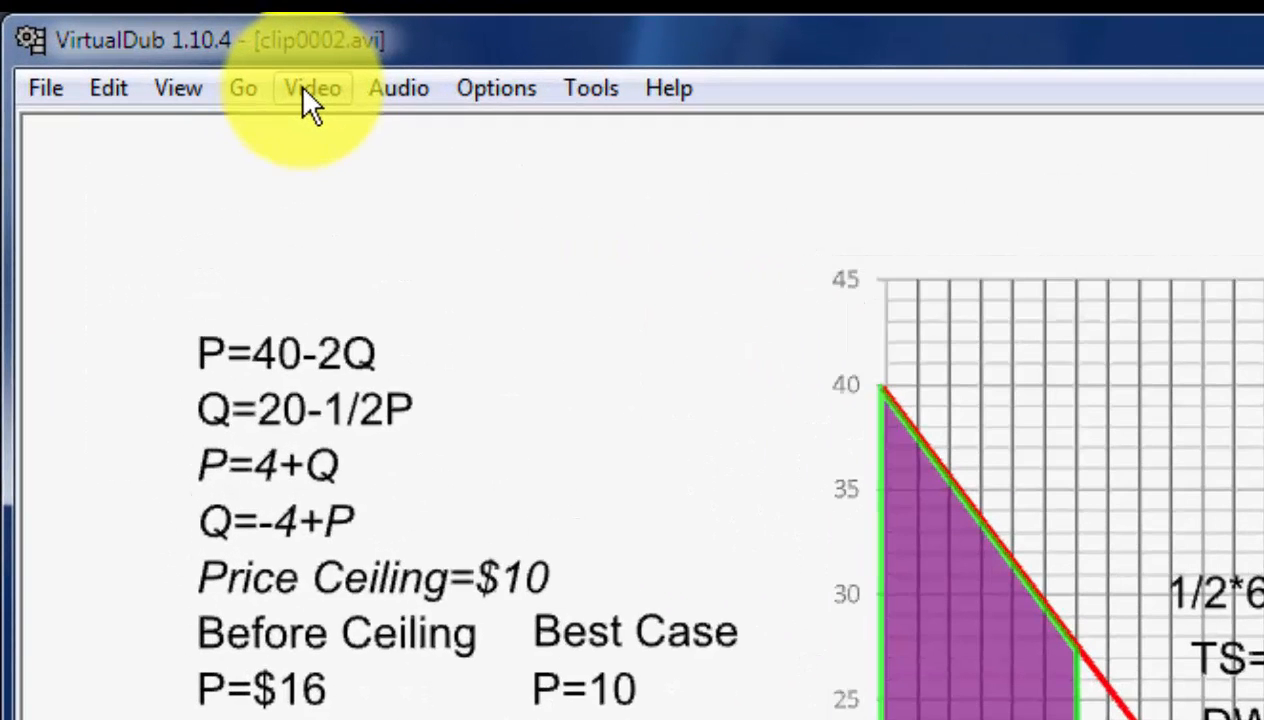
Set the video compression to the Xvid MPEG-4 Codec.
{"action": "left_click", "coordinate": [305, 90]}
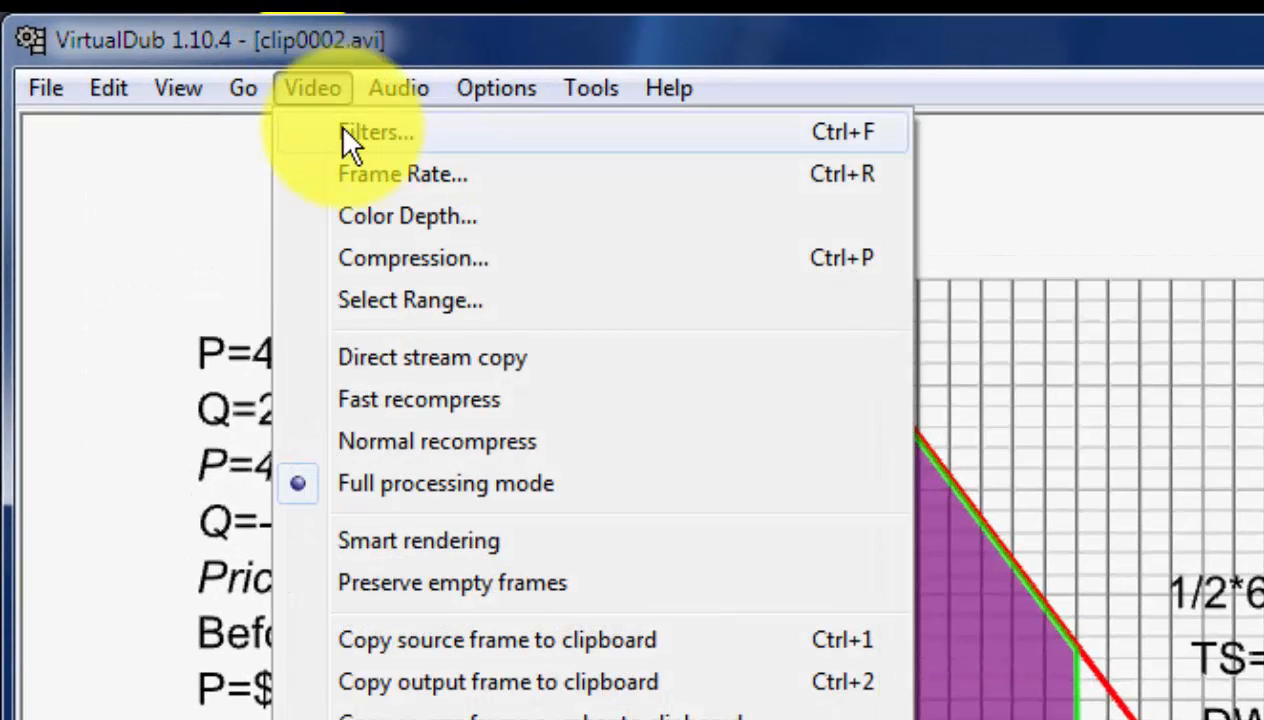
{"action": "left_click", "coordinate": [395, 262]}
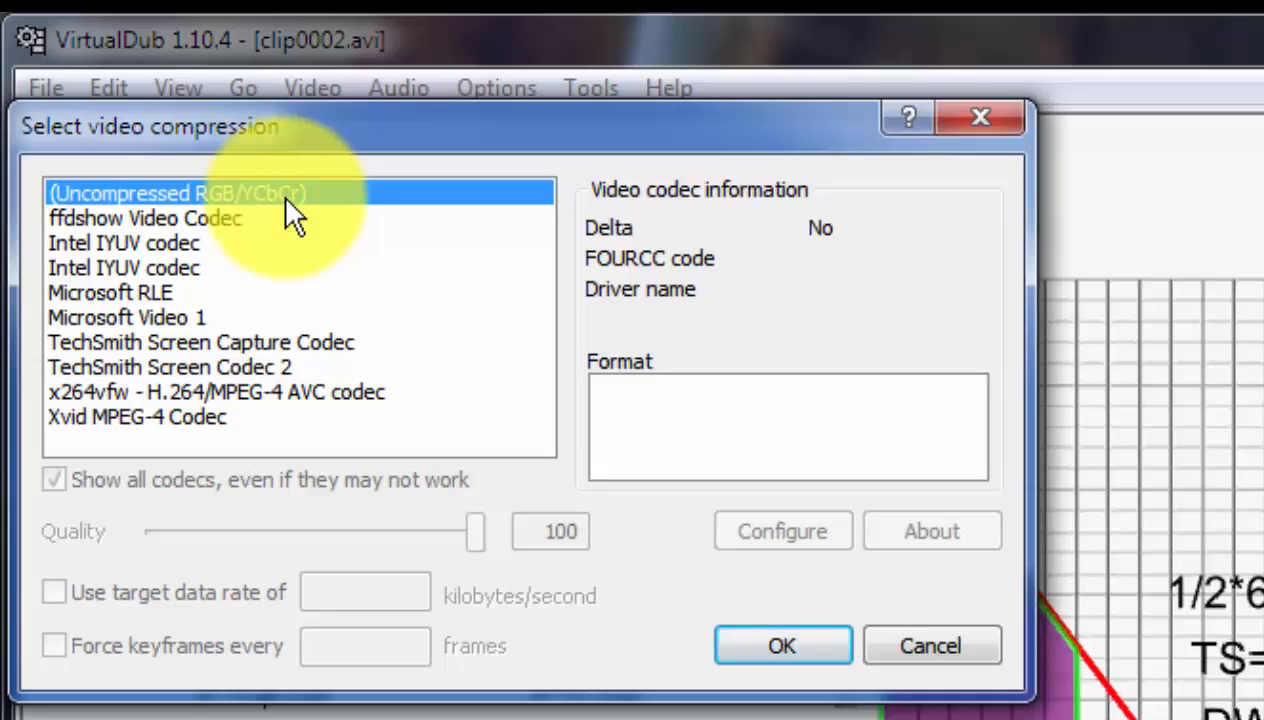
{"action": "left_click", "coordinate": [108, 419]}
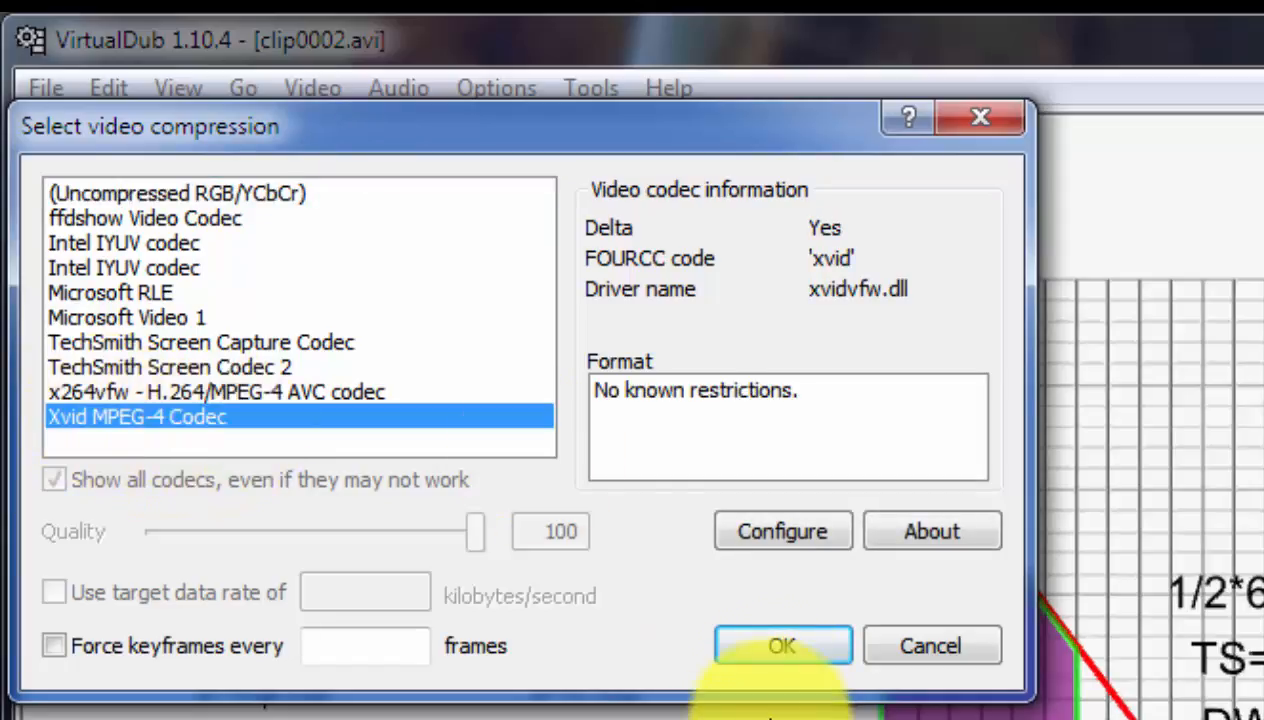
{"action": "left_click", "coordinate": [790, 645]}
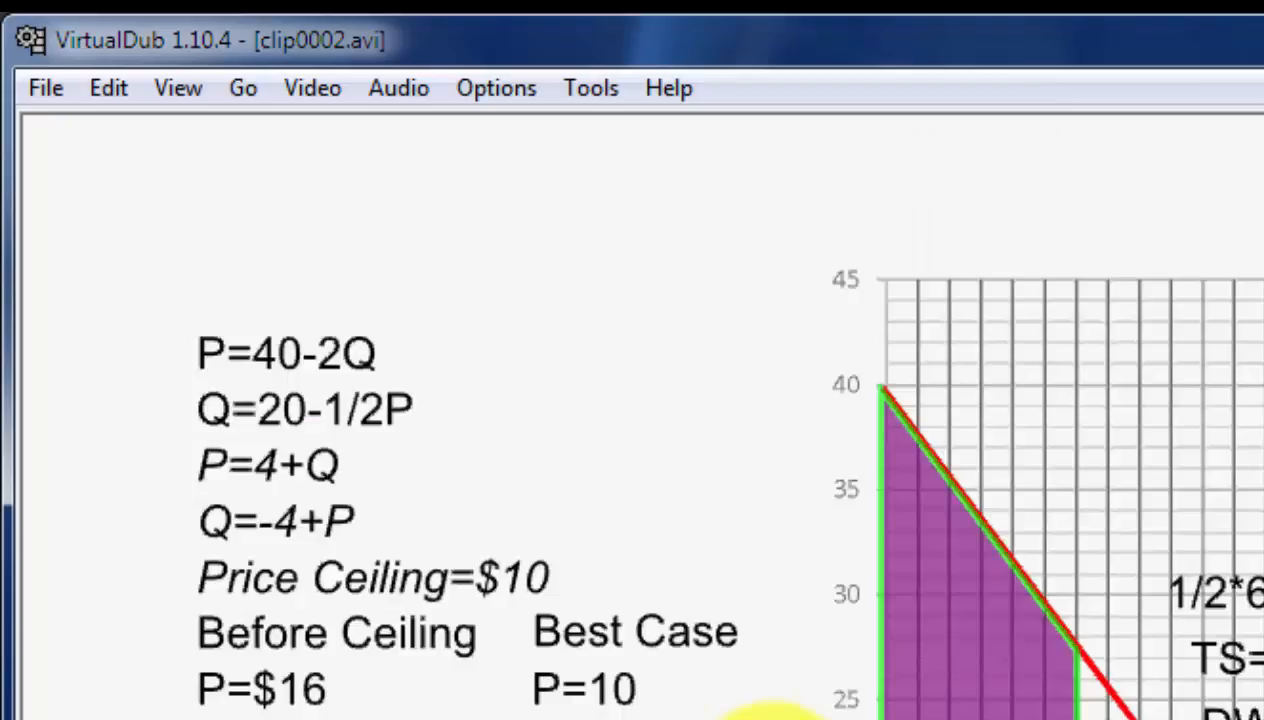
Choose Full processing mode for the video and check the video processing options again.
{"action": "left_click", "coordinate": [316, 96]}
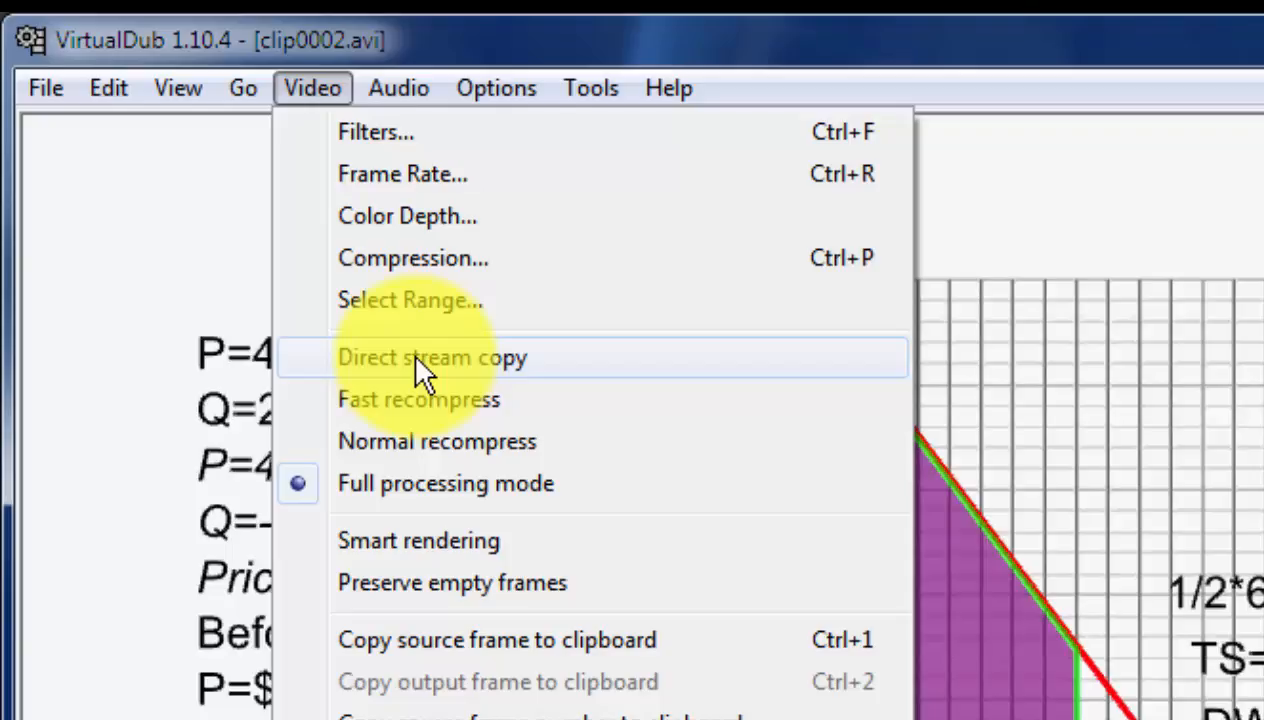
{"action": "left_click", "coordinate": [400, 483]}
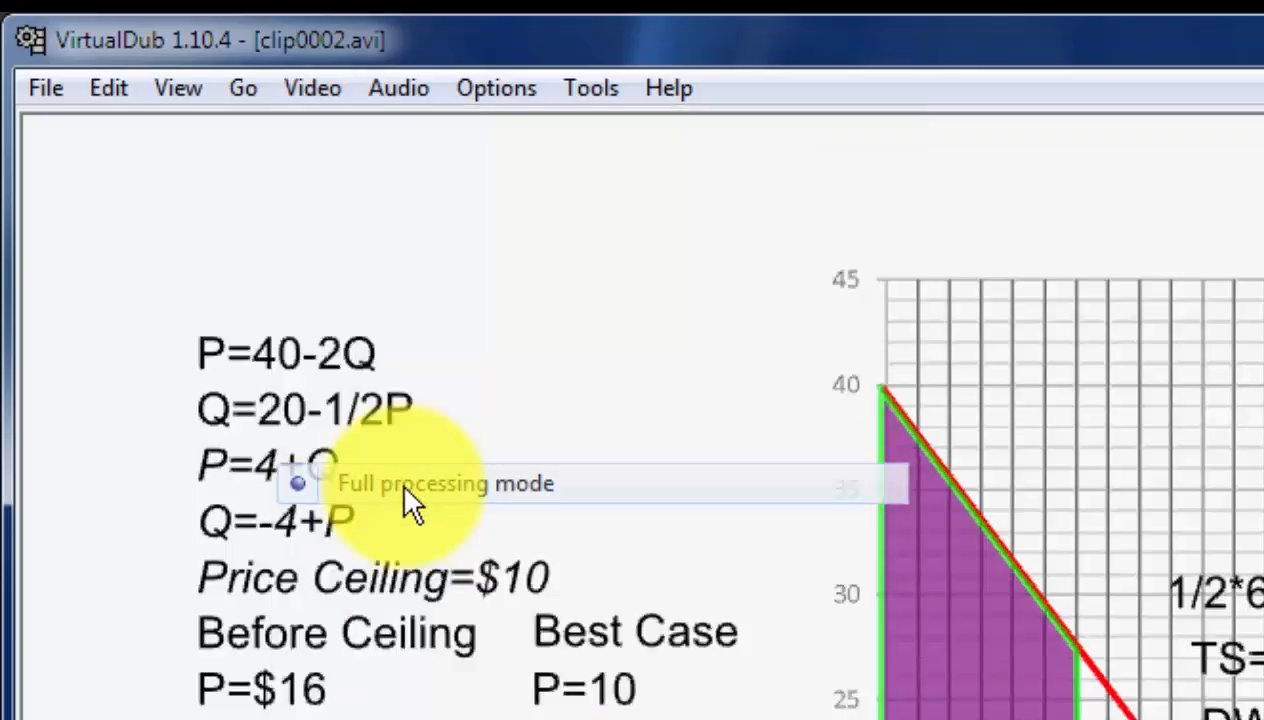
{"action": "left_click", "coordinate": [310, 88]}
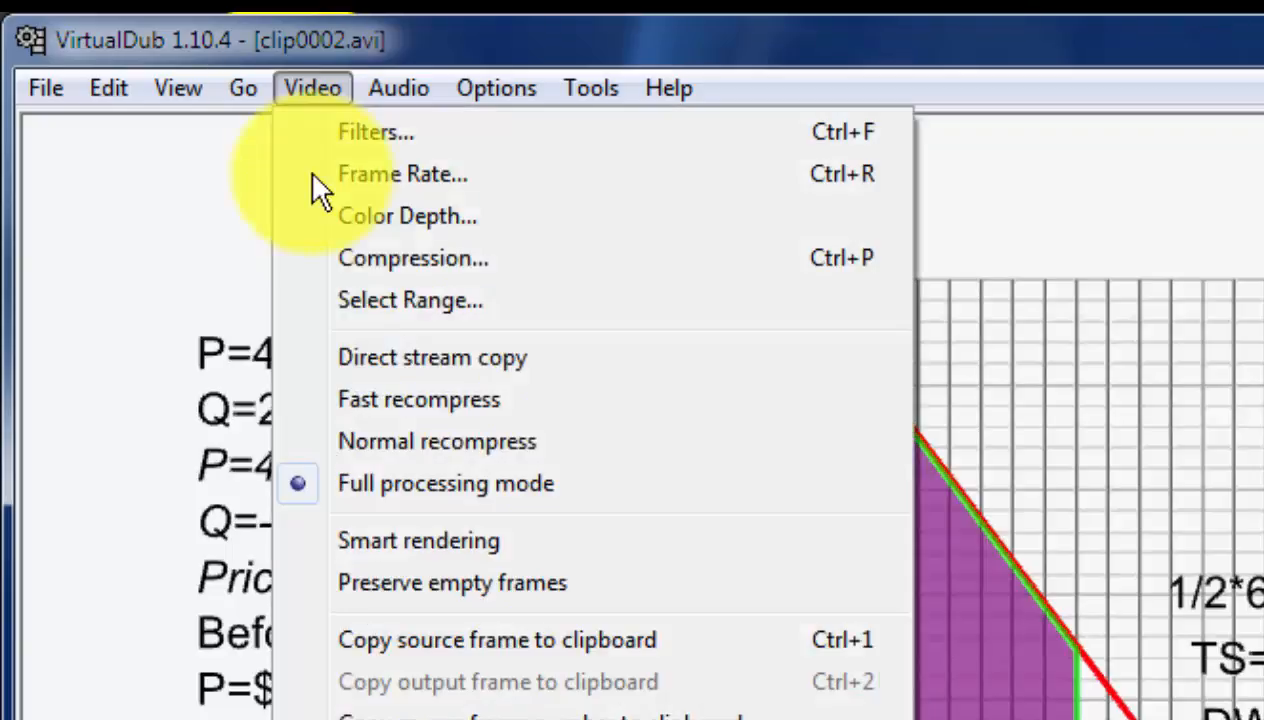
Keep Full processing mode and save the edited video as clip0002.s.avi in the Vdub Editing folder.
{"action": "left_click", "coordinate": [392, 484]}
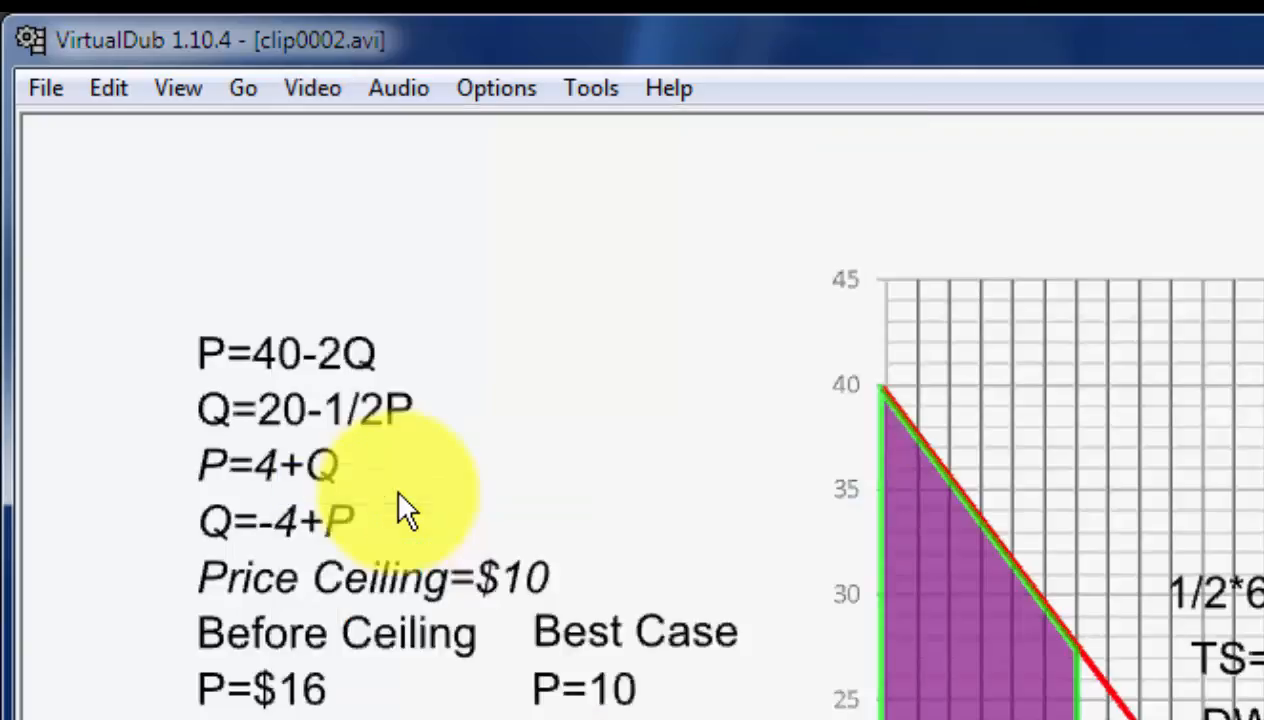
{"action": "left_click", "coordinate": [43, 86]}
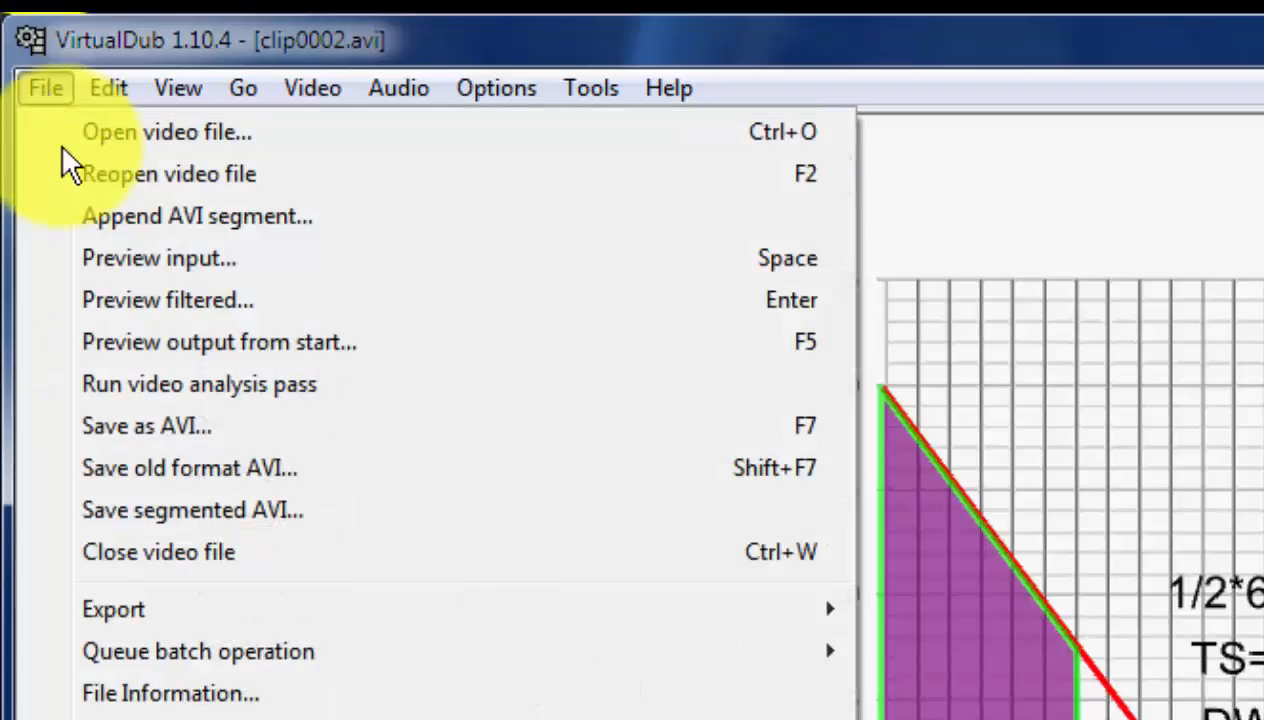
{"action": "left_click", "coordinate": [150, 428]}
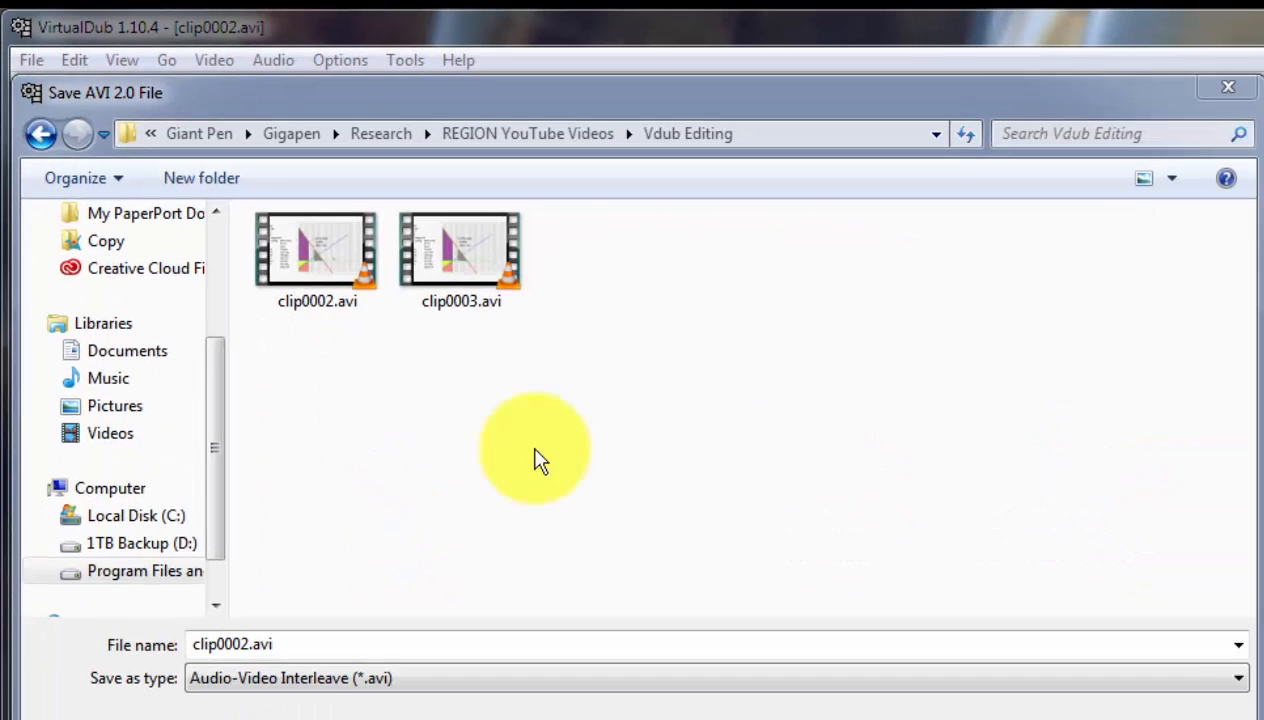
{"action": "double_click", "coordinate": [256, 643]}
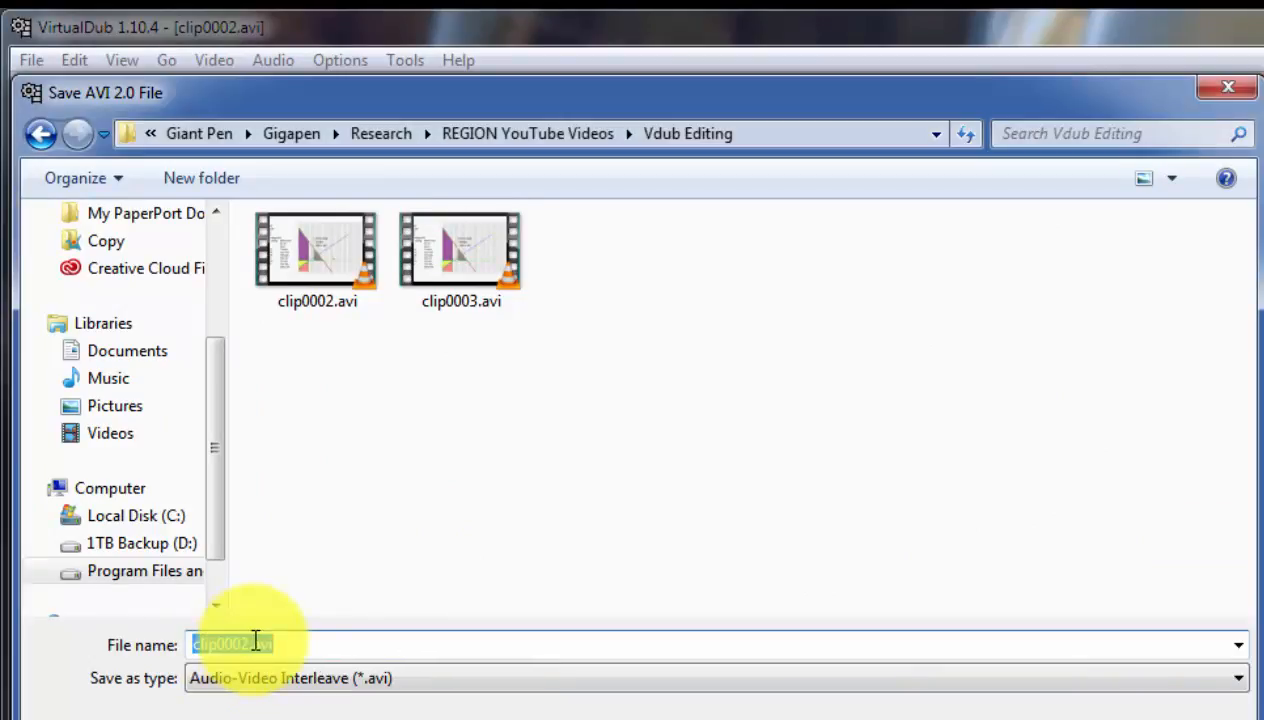
{"action": "left_click", "coordinate": [254, 643]}
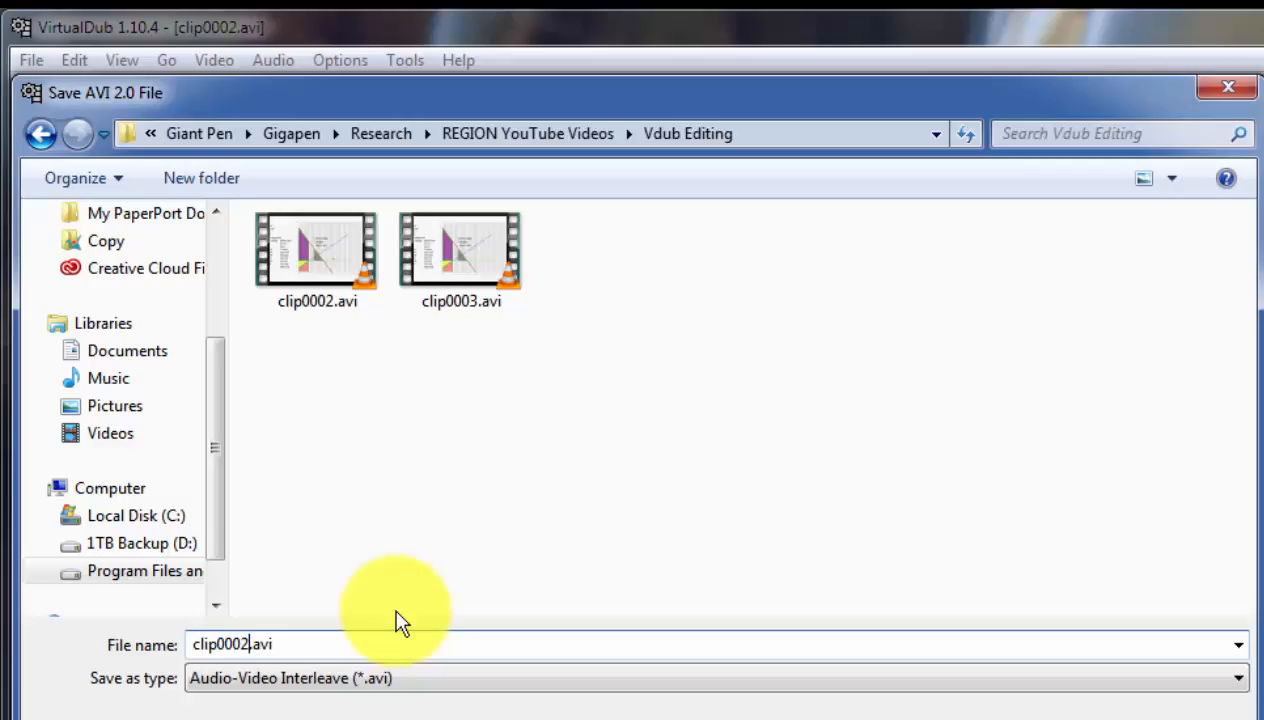
{"action": "type", "text": ".s"}
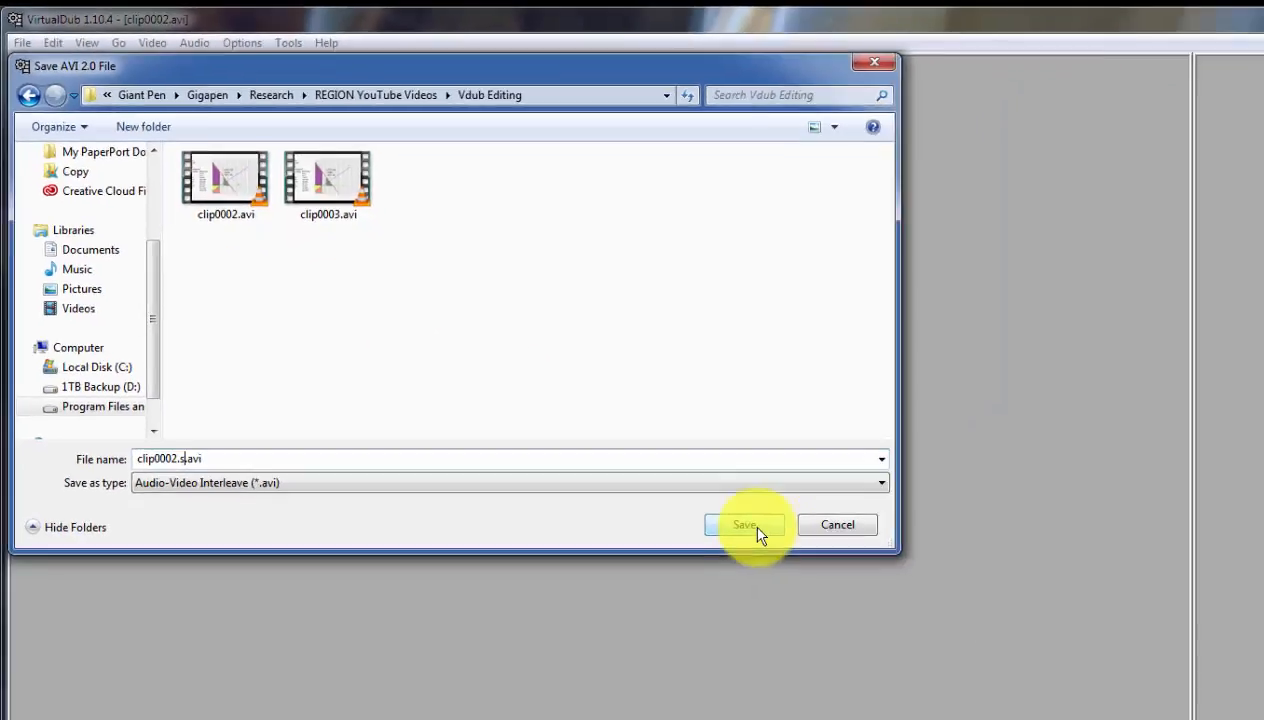
{"action": "left_click", "coordinate": [756, 531]}
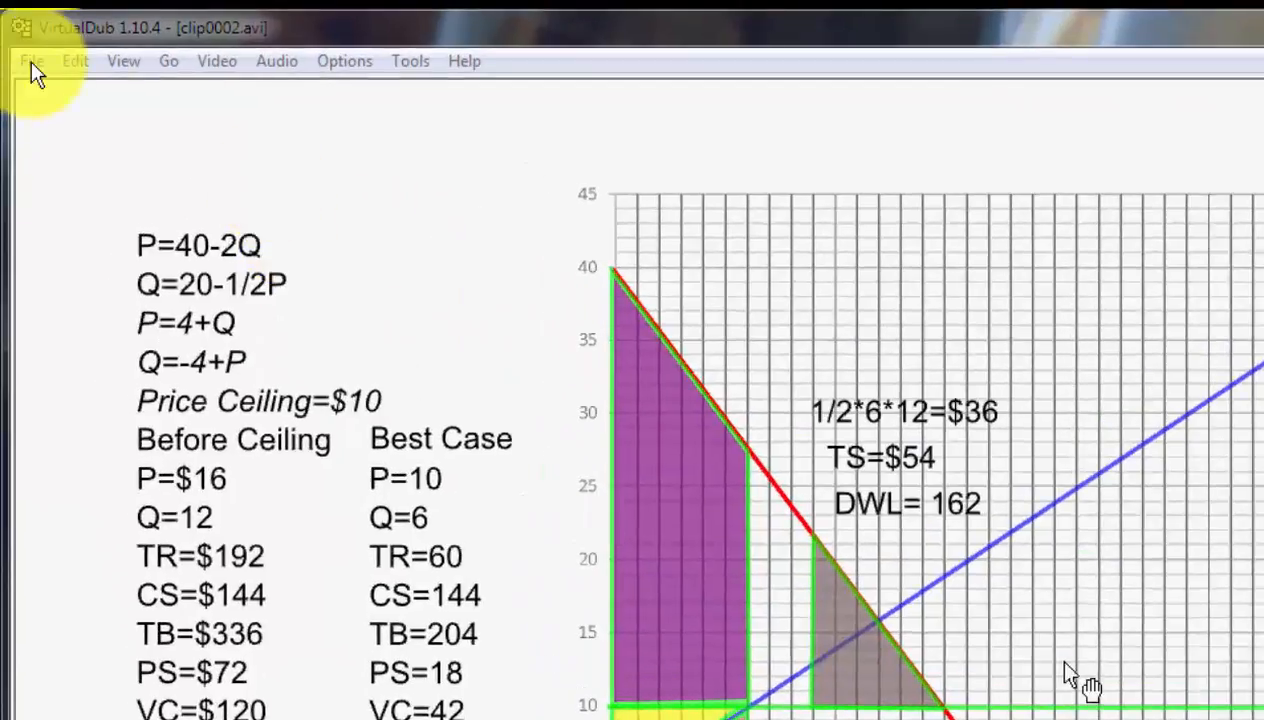
Close clip0002.avi and open the saved clip0002.s.avi from the Vdub Editing folder.
{"action": "left_click", "coordinate": [33, 62]}
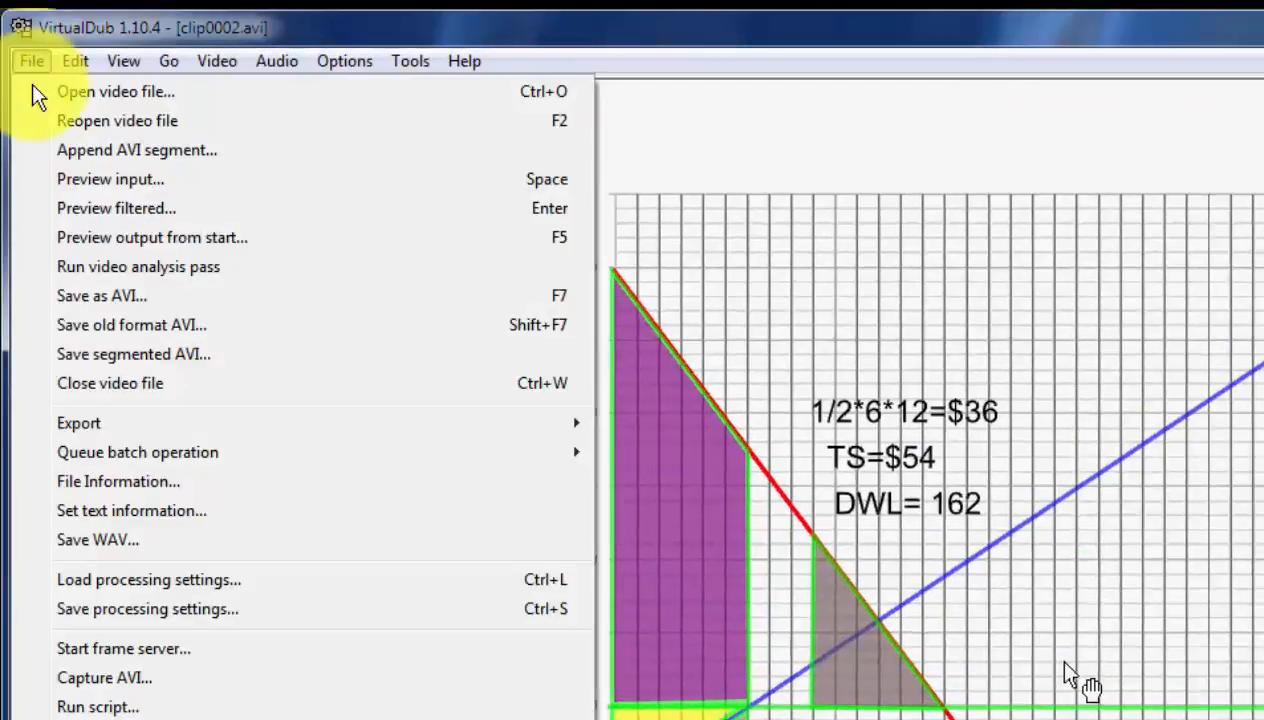
{"action": "left_click", "coordinate": [45, 380]}
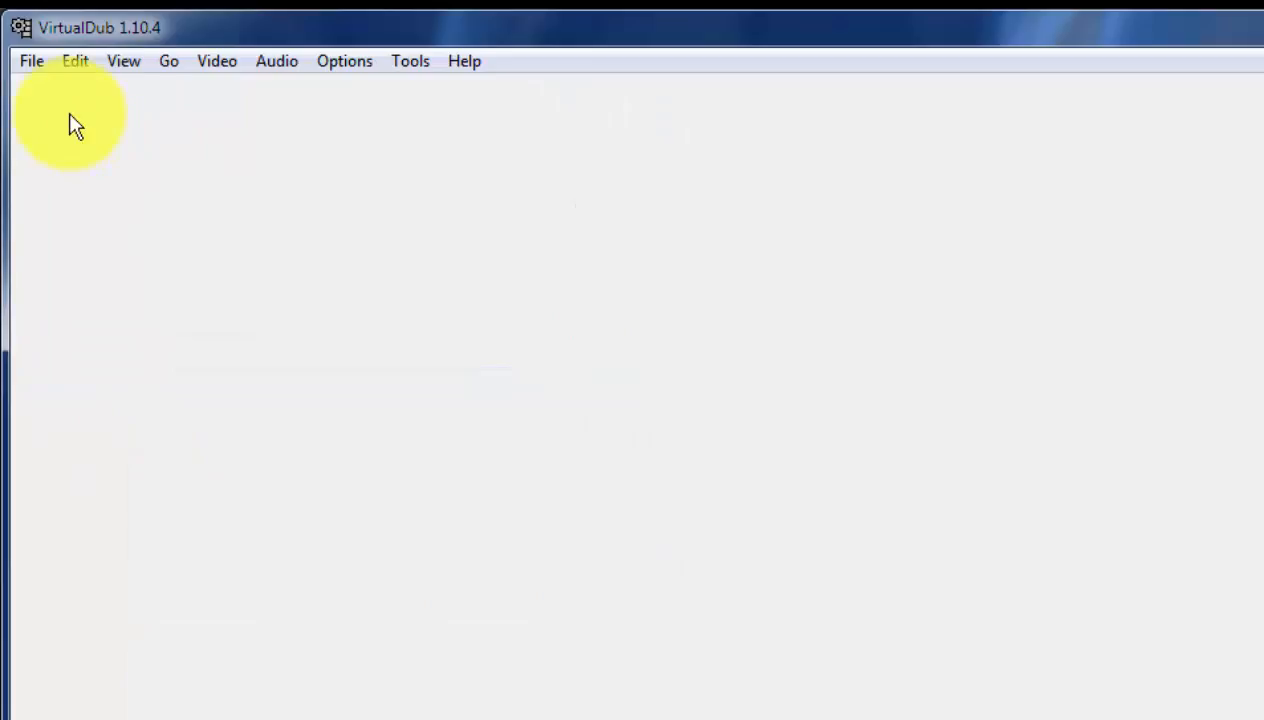
{"action": "left_click", "coordinate": [31, 62]}
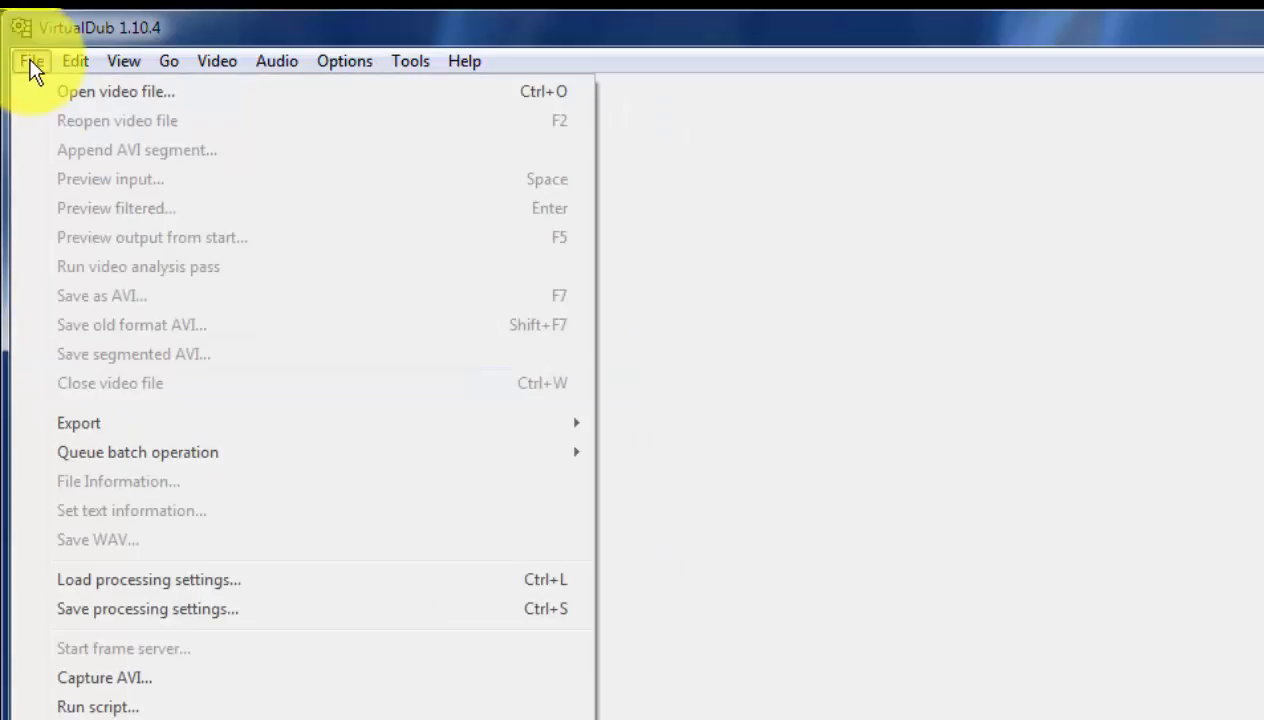
{"action": "left_click", "coordinate": [71, 91]}
{"action": "left_click", "coordinate": [366, 323]}
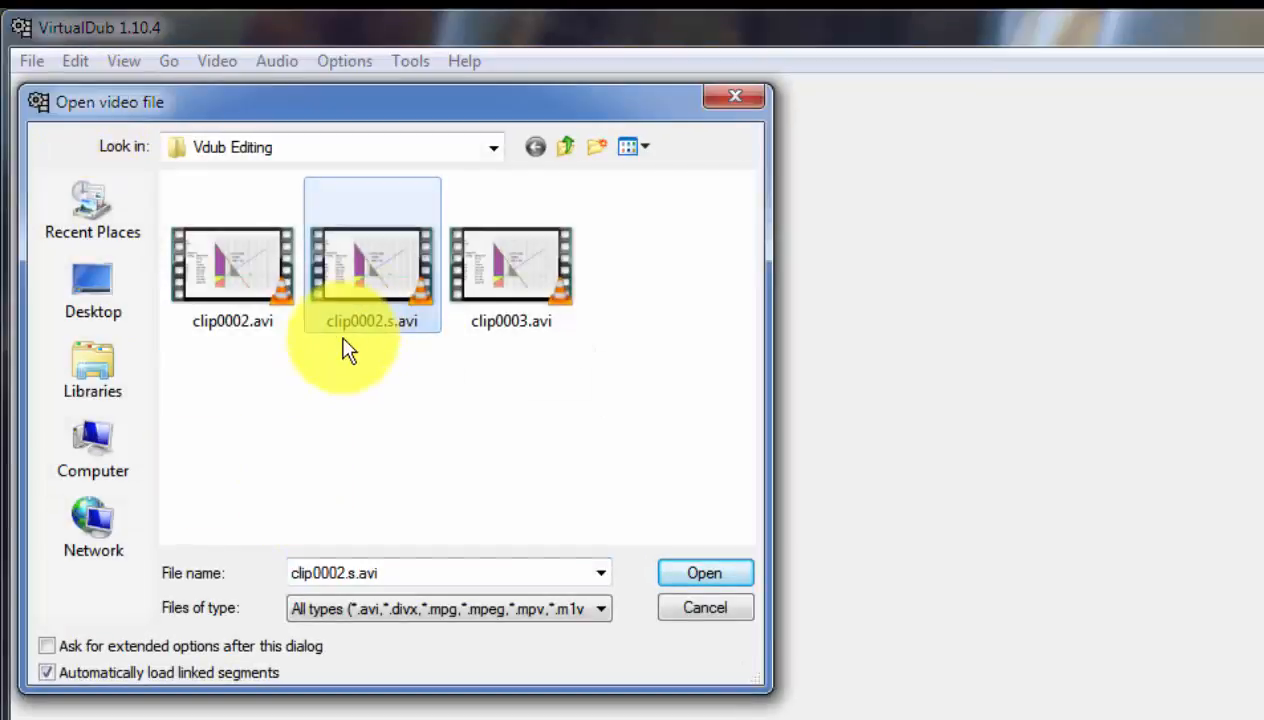
{"action": "left_click", "coordinate": [684, 576]}
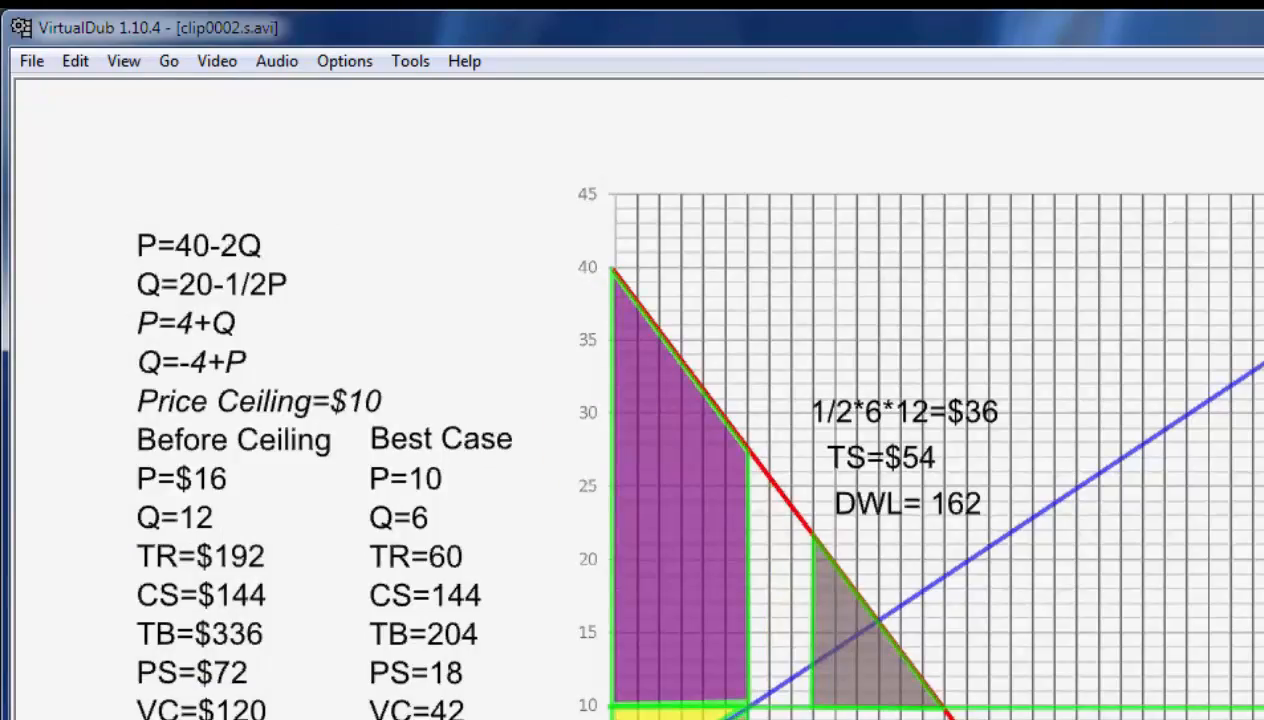
Look up clip0003.avi in the Vdub Editing folder and try to append it as a segment to clip0002.s.avi.
{"action": "key", "text": "alt+Tab"}
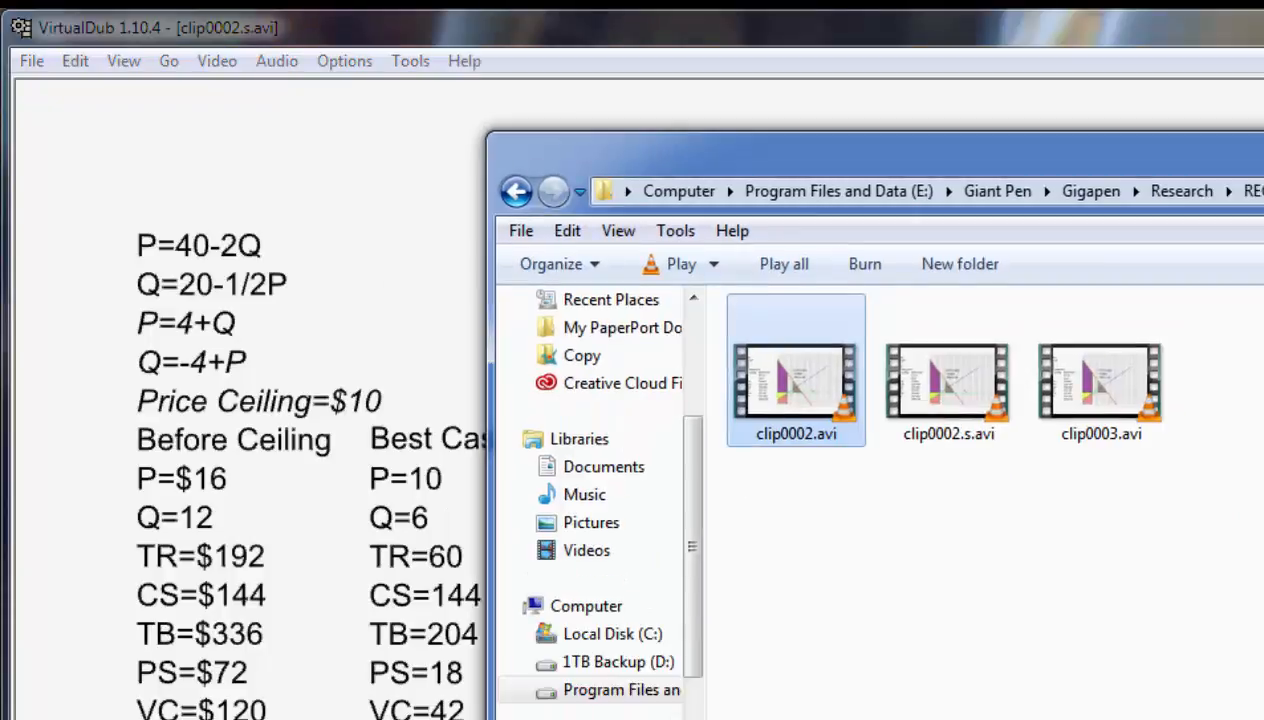
{"action": "left_click", "coordinate": [1075, 444]}
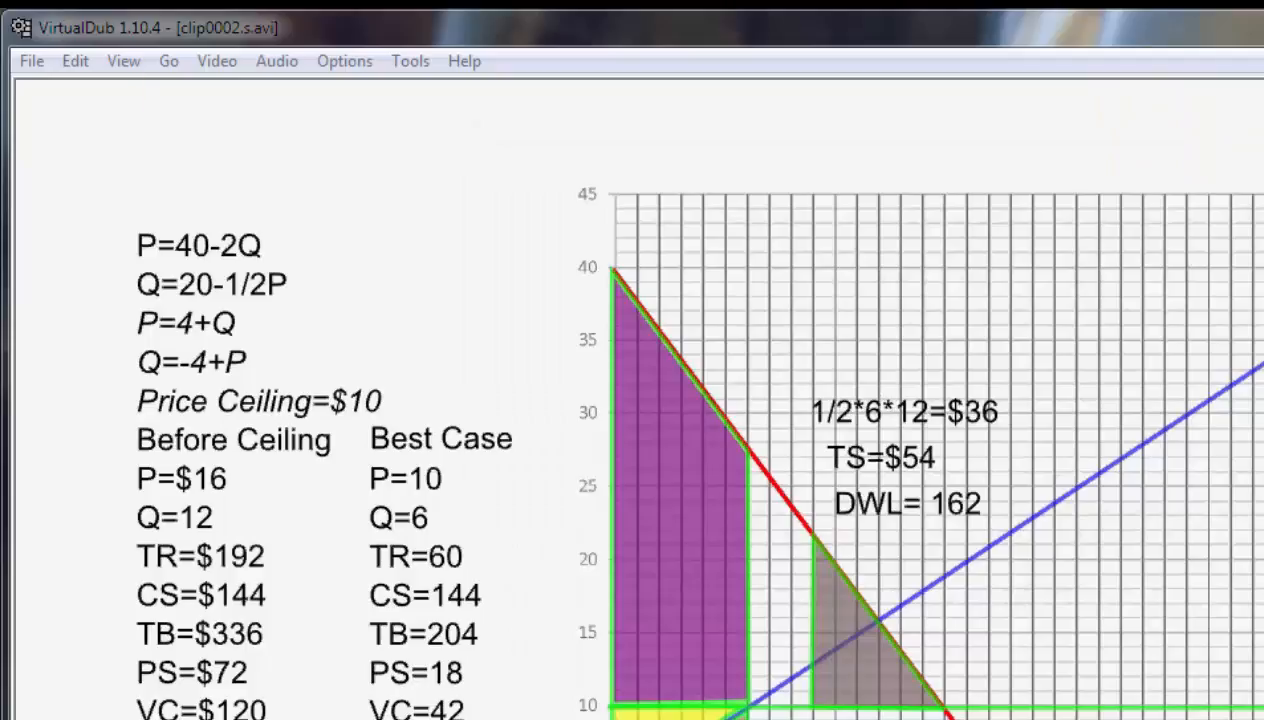
{"action": "left_click", "coordinate": [31, 61]}
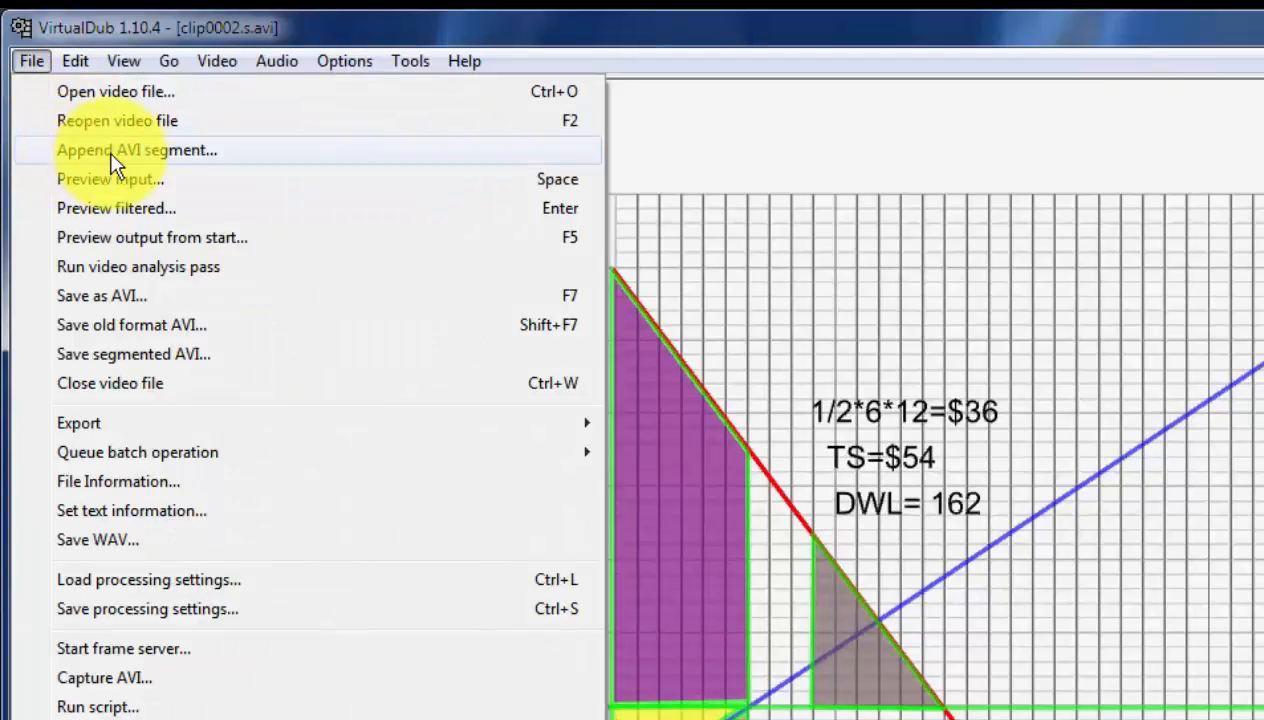
{"action": "left_click", "coordinate": [183, 160]}
{"action": "left_click", "coordinate": [512, 335]}
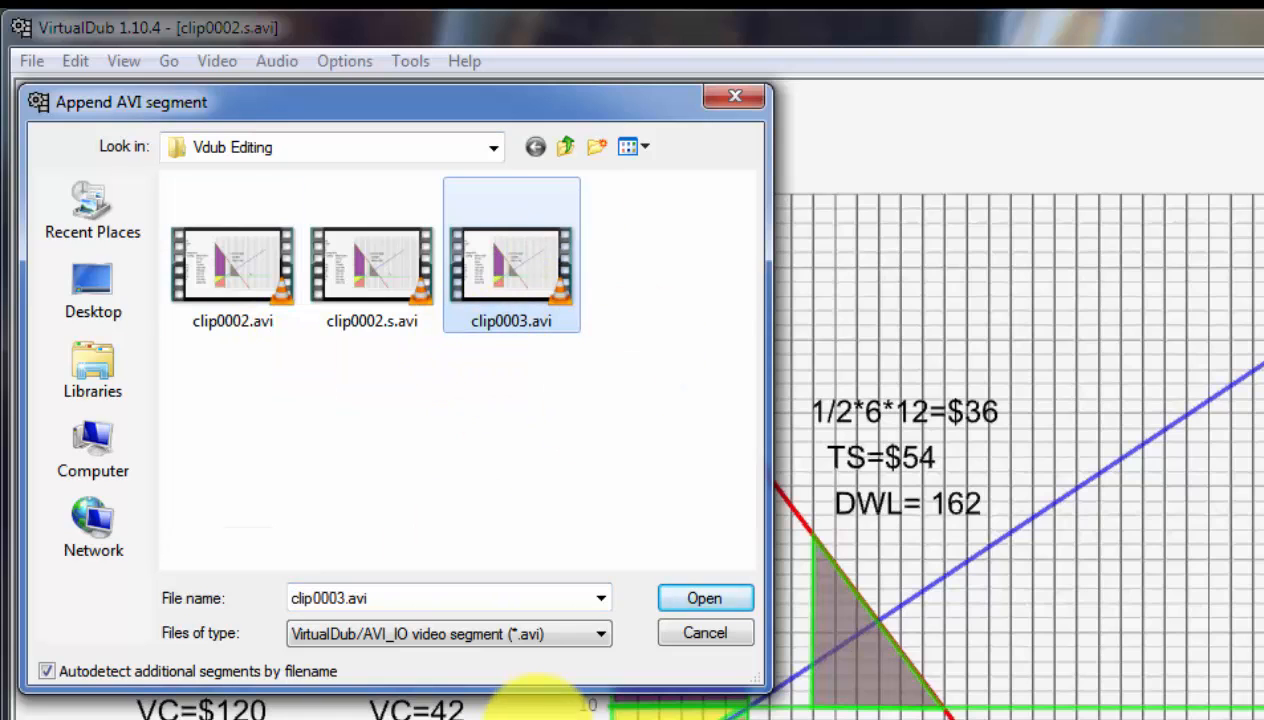
{"action": "left_click", "coordinate": [704, 598]}
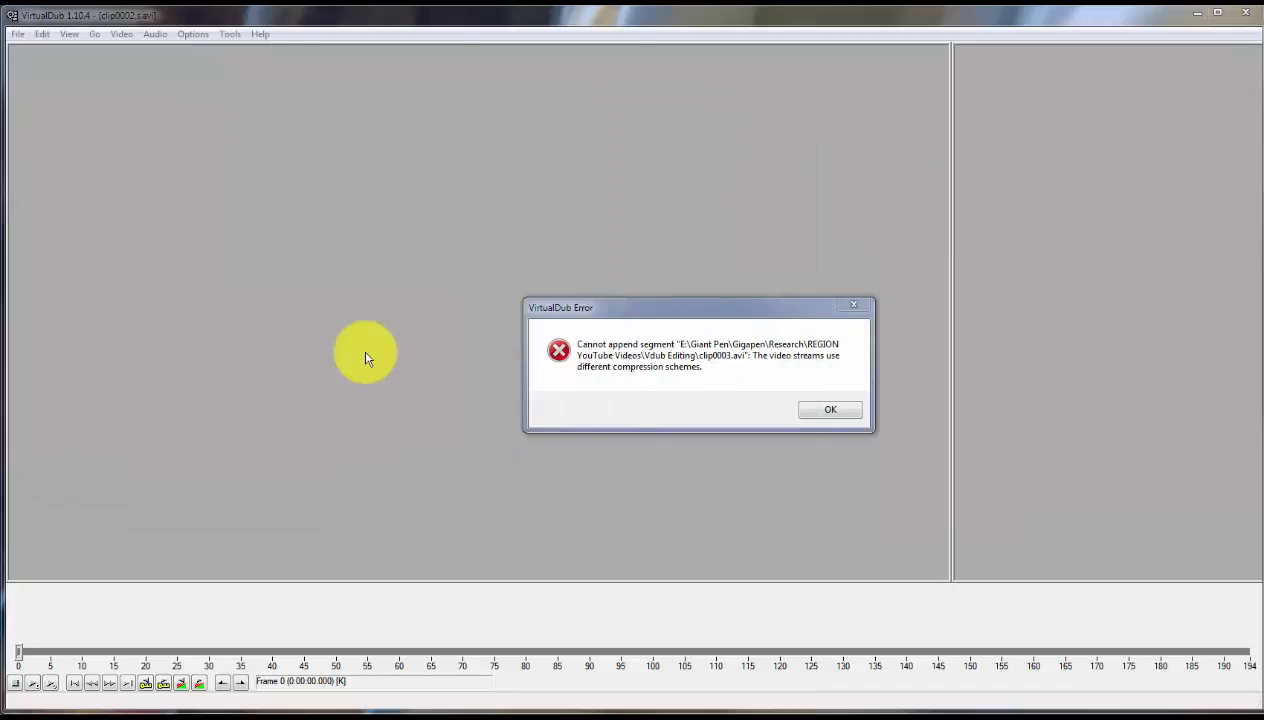
{"action": "left_click", "coordinate": [818, 414]}
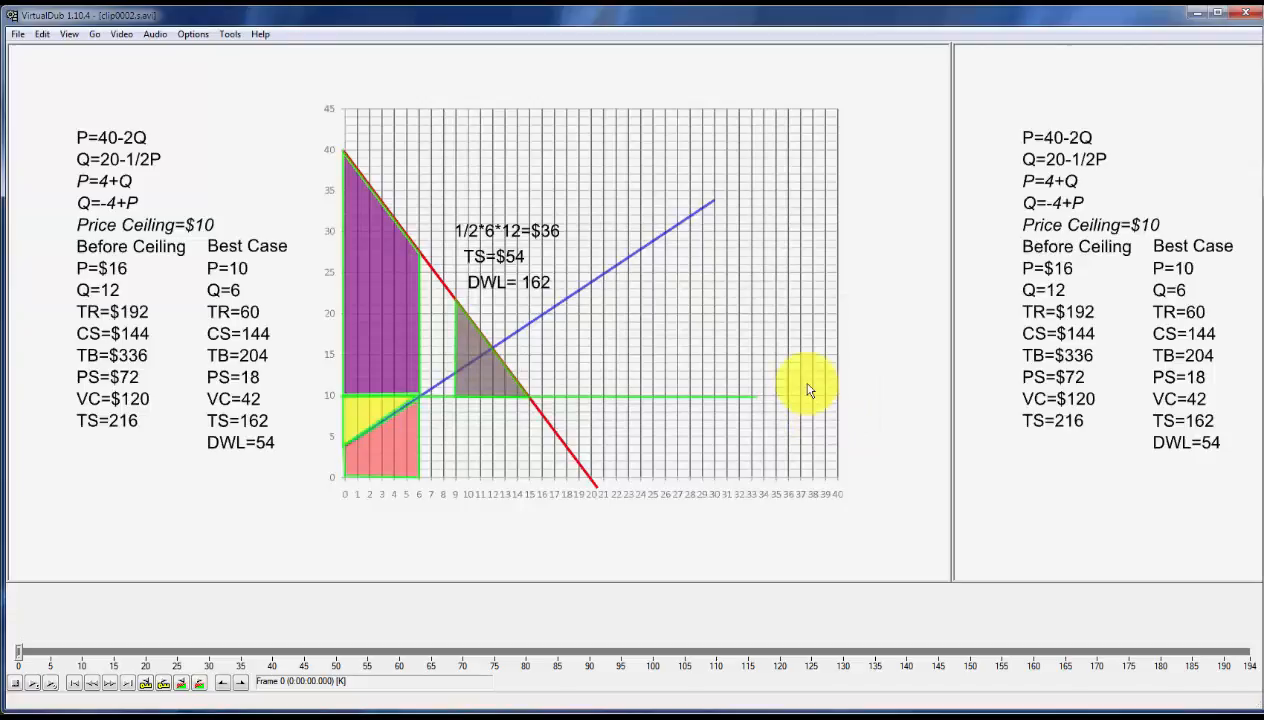
Close clip0002.s.avi and open clip0003.avi from the Vdub Editing folder.
{"action": "left_click", "coordinate": [17, 35]}
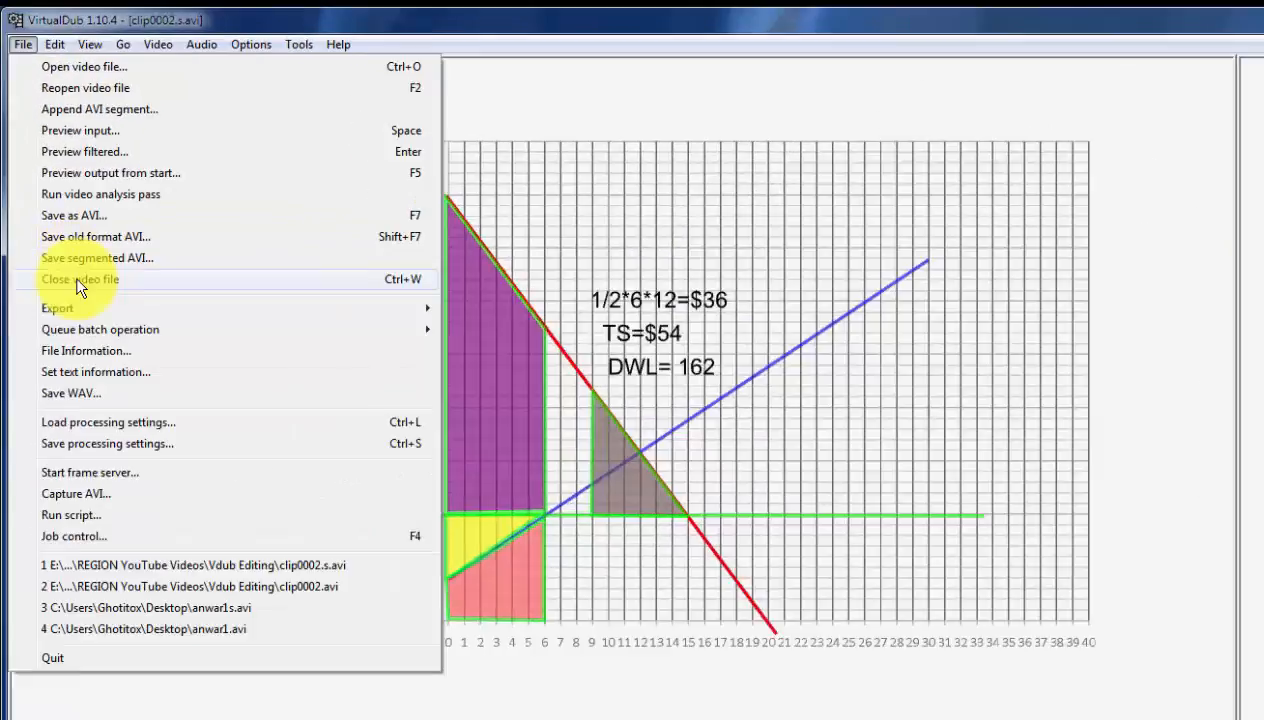
{"action": "left_click", "coordinate": [60, 215]}
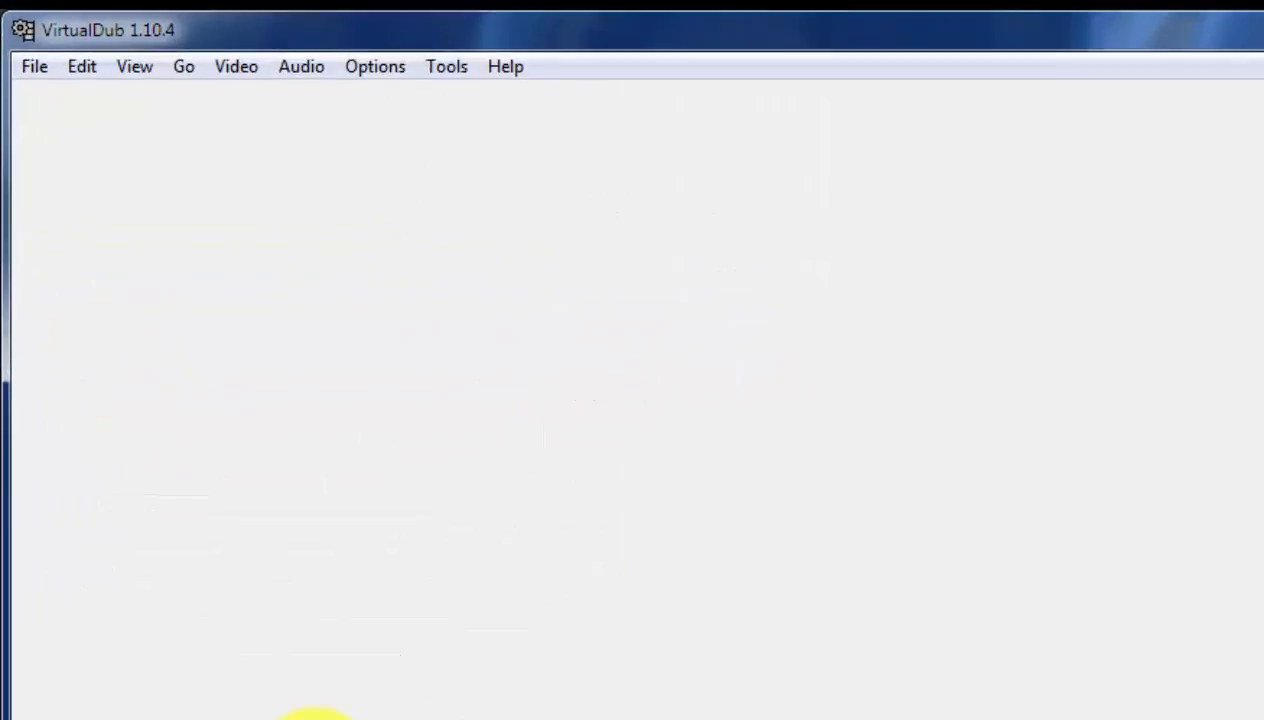
{"action": "left_click", "coordinate": [28, 84]}
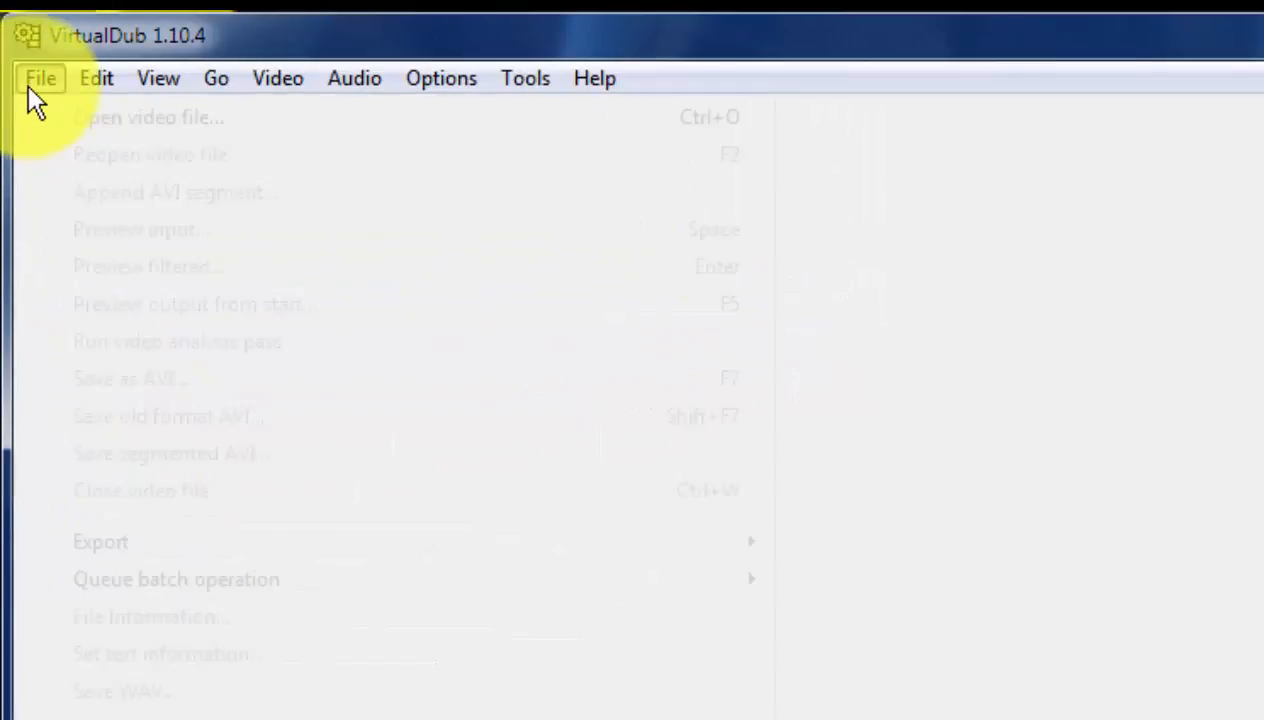
{"action": "left_click", "coordinate": [136, 124]}
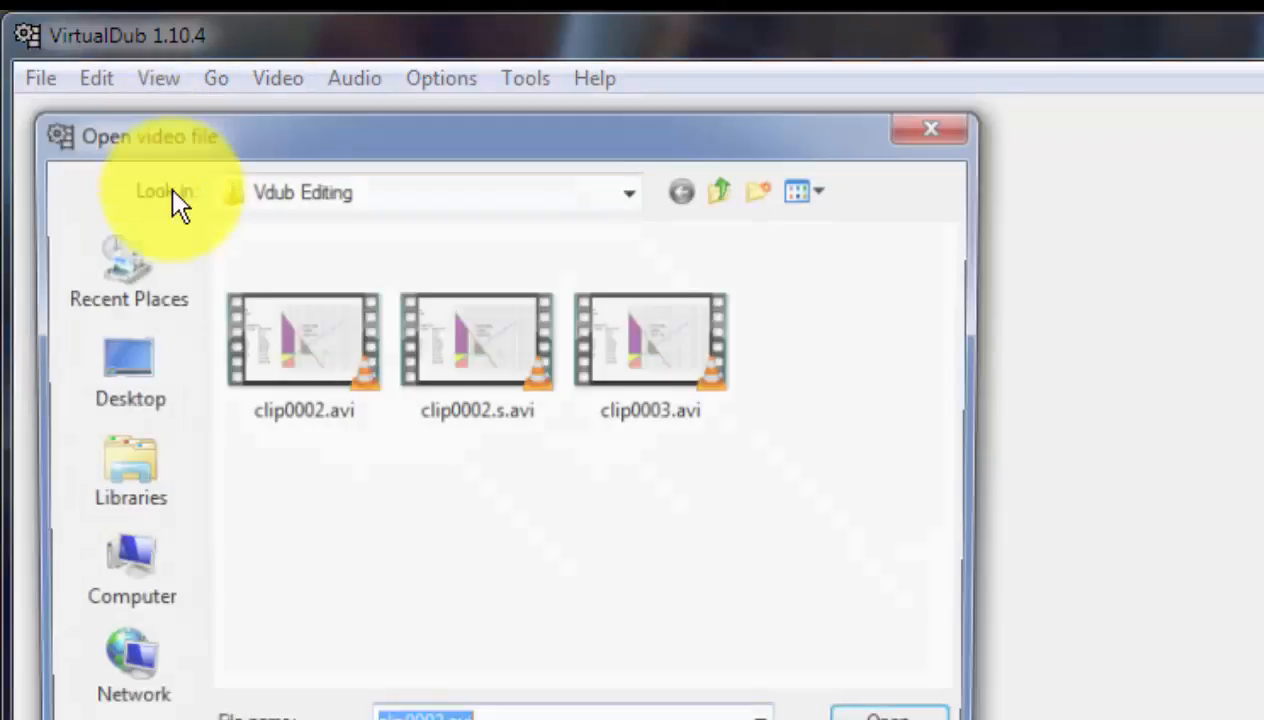
{"action": "left_click", "coordinate": [682, 400]}
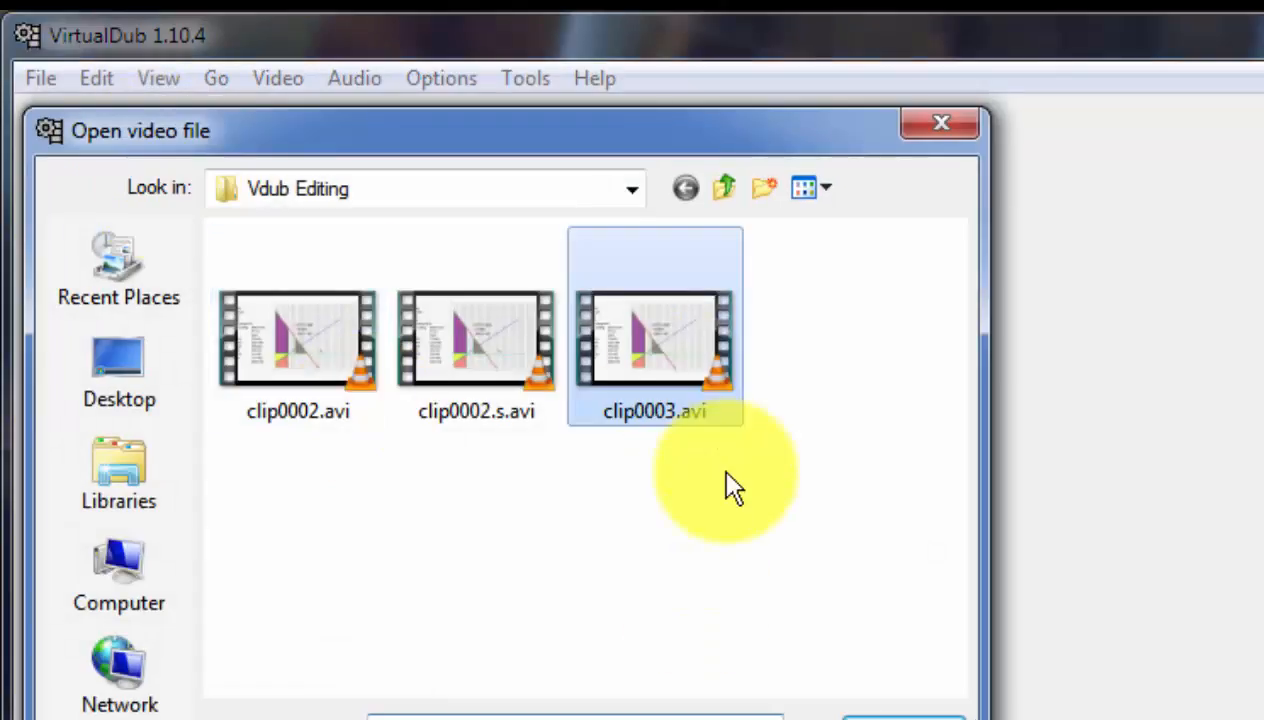
{"action": "left_click", "coordinate": [920, 712]}
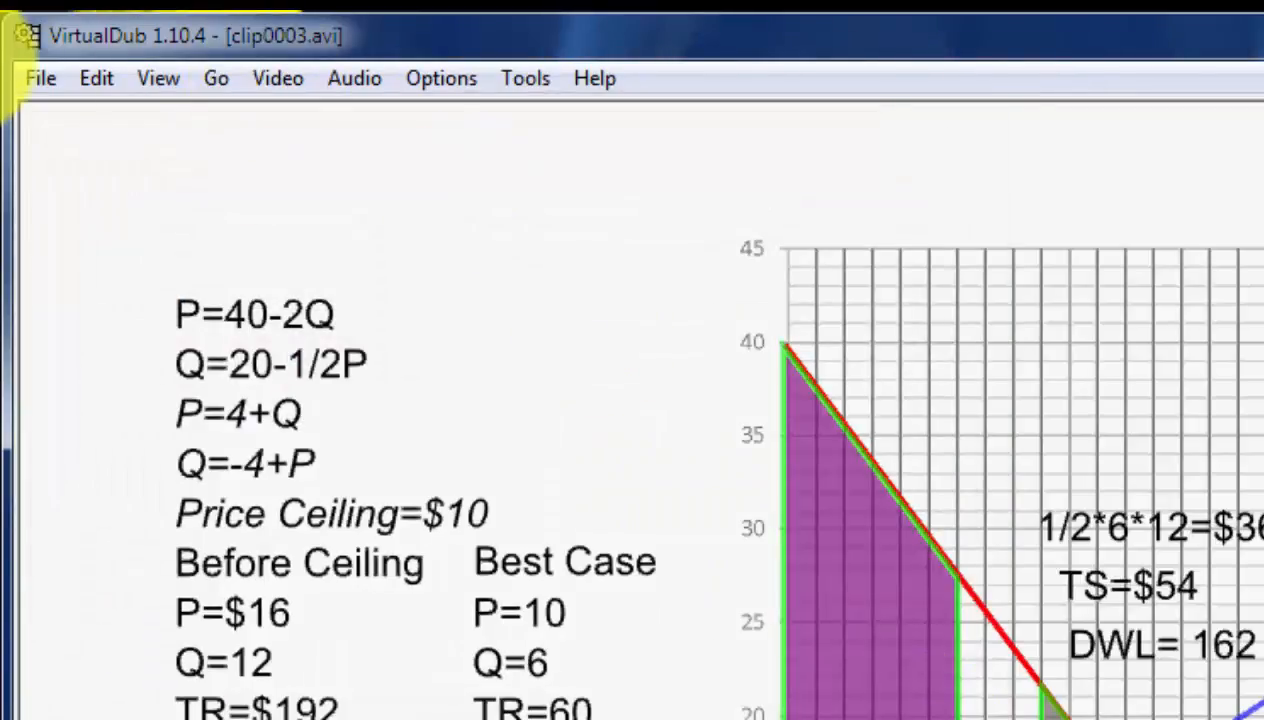
Check the video processing mode and save the clip as clip0003.recom.avi in the Vdub Editing folder.
{"action": "left_click", "coordinate": [290, 90]}
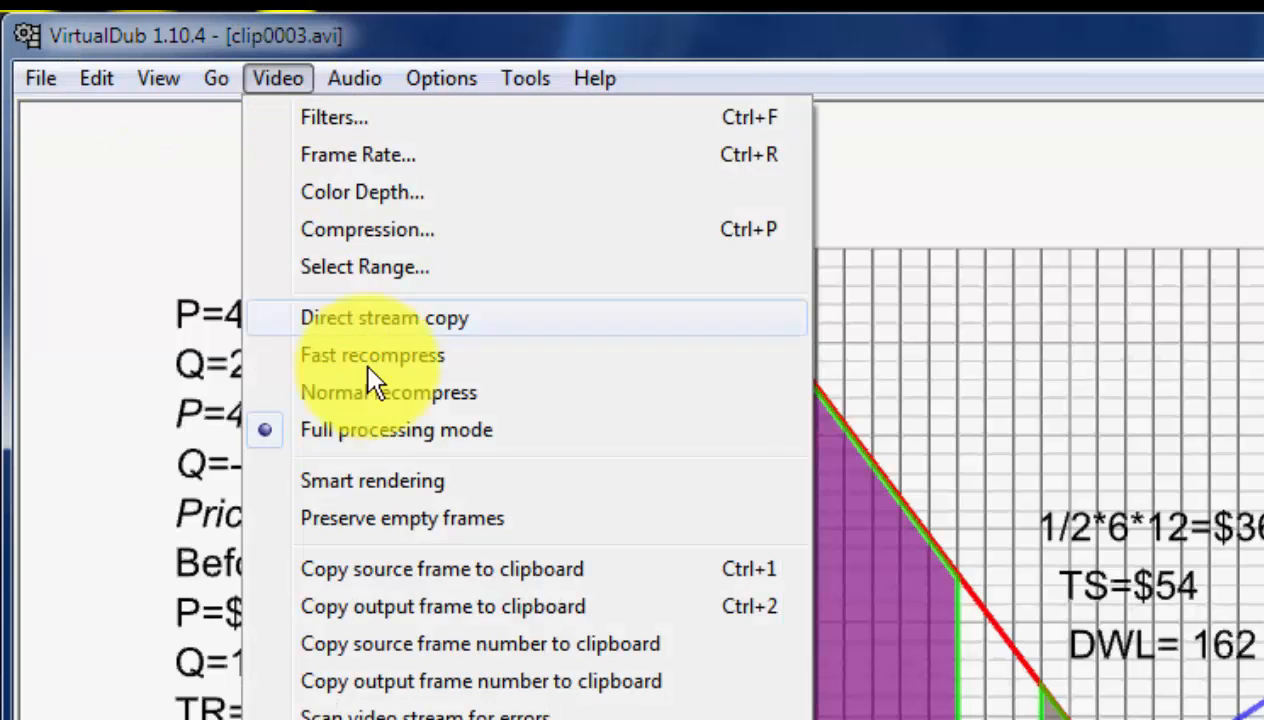
{"action": "left_click", "coordinate": [44, 72]}
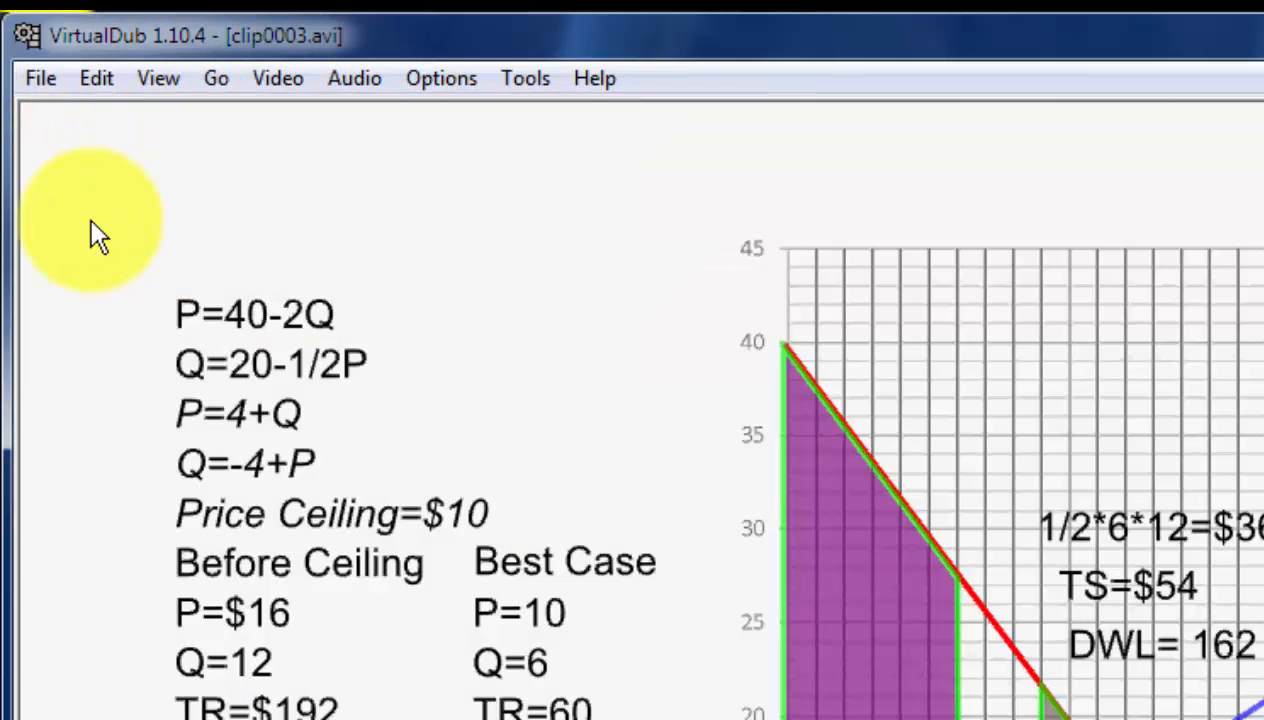
{"action": "left_click", "coordinate": [40, 78]}
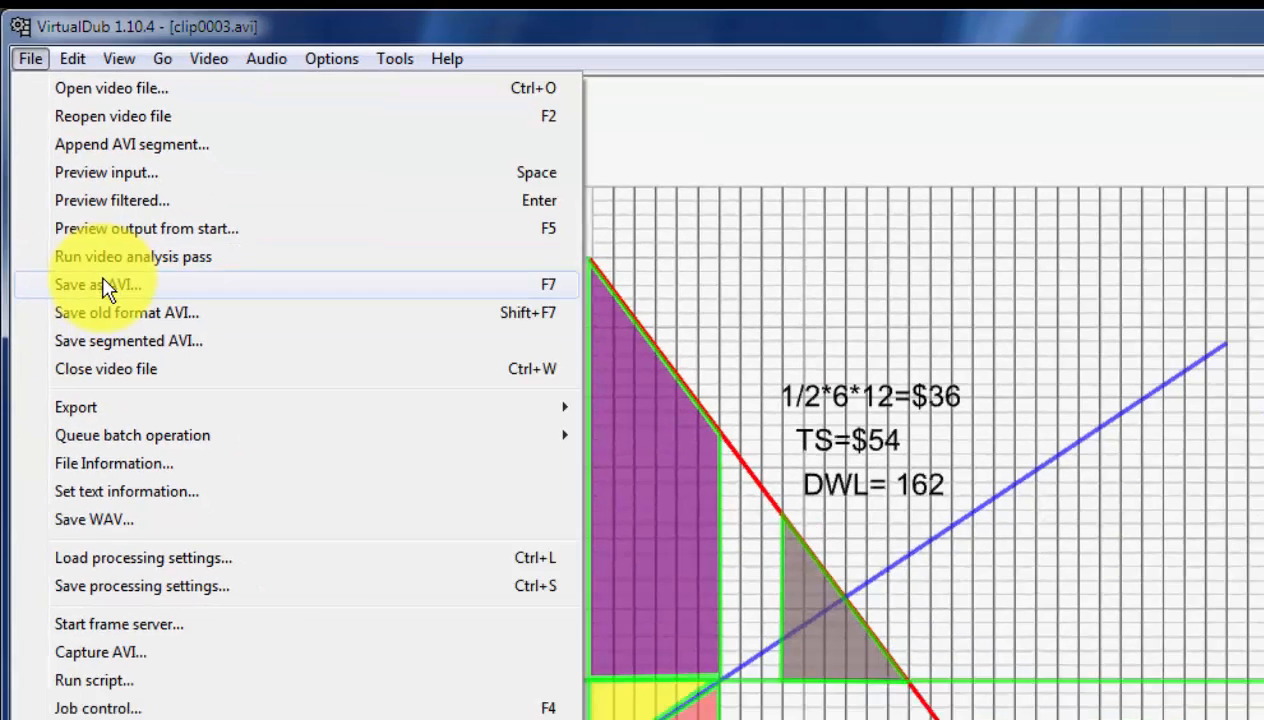
{"action": "left_click", "coordinate": [120, 378]}
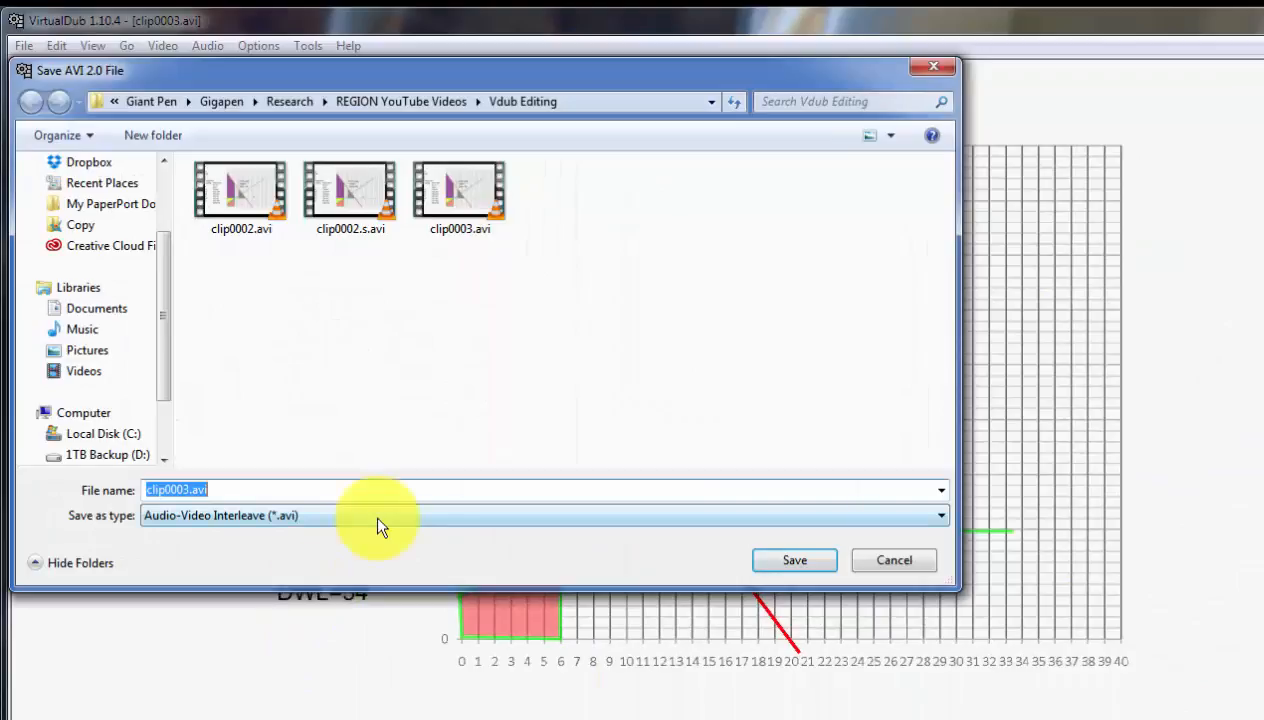
{"action": "key", "text": "Left"}
{"action": "key", "text": "Left"}
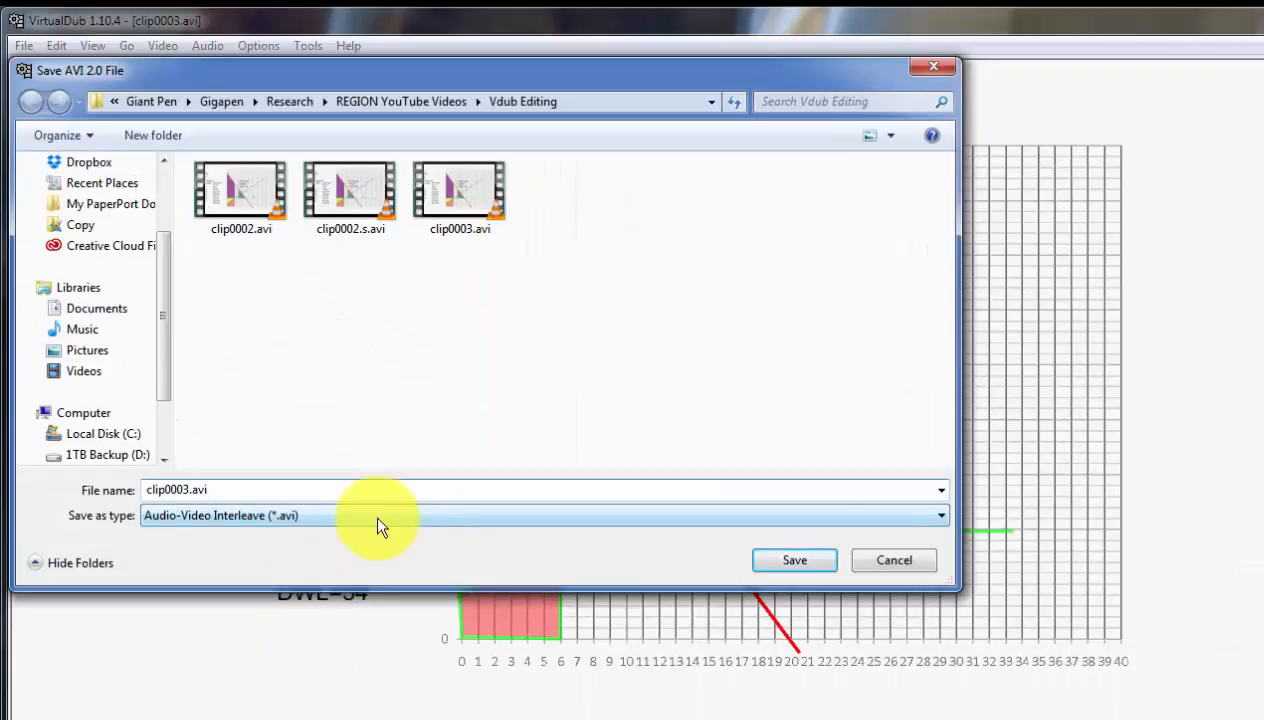
{"action": "type", "text": ".recom."}
{"action": "left_click", "coordinate": [792, 560]}
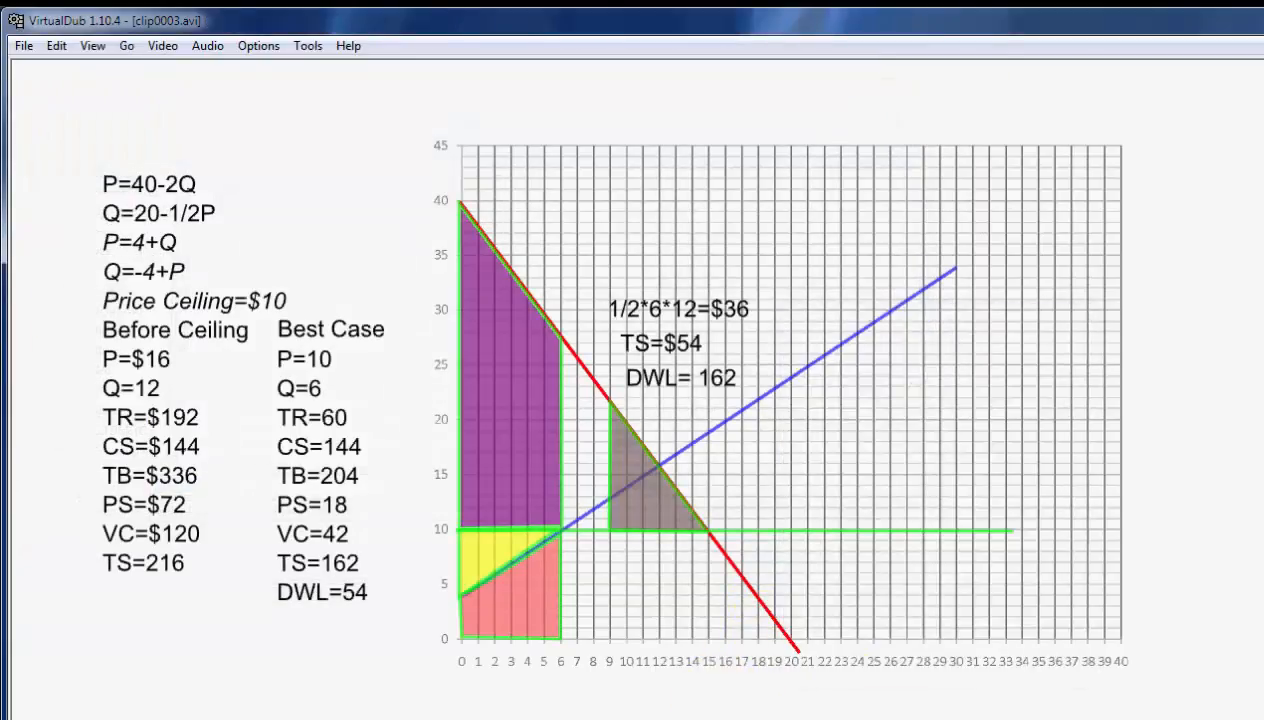
Close clip0003.avi and reopen clip0002.s.avi from the Vdub Editing folder.
{"action": "left_click", "coordinate": [23, 51]}
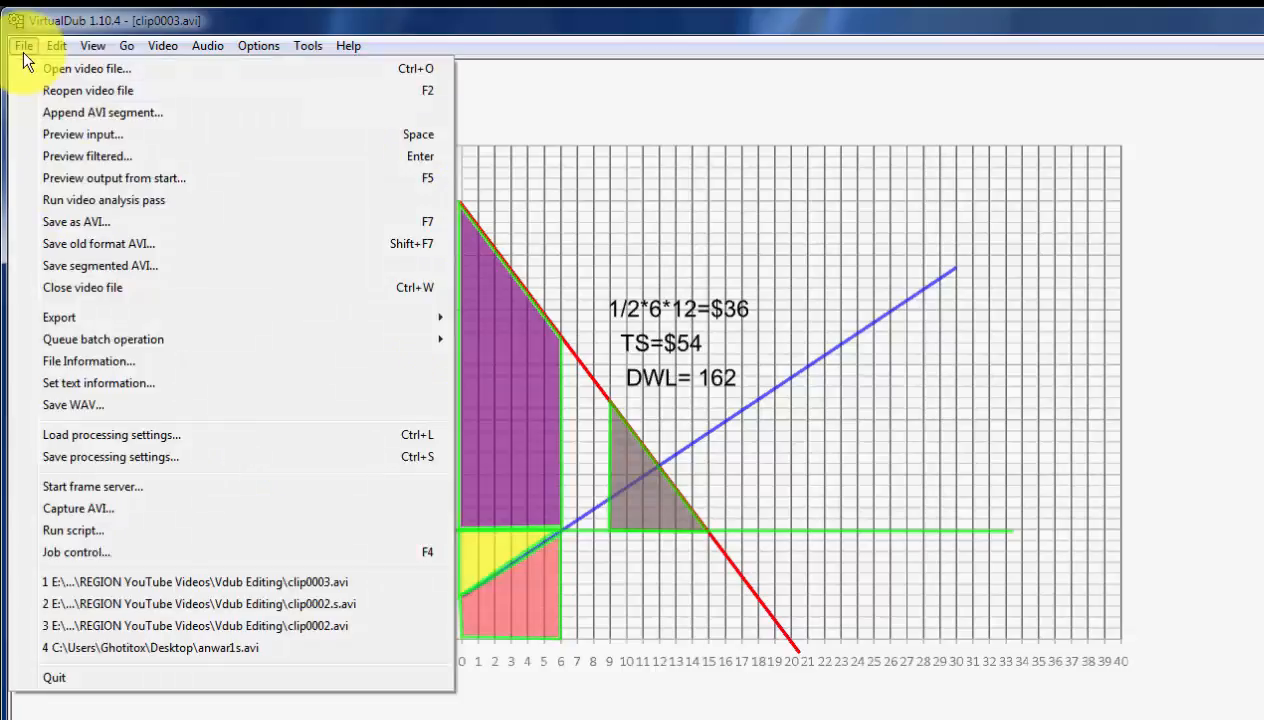
{"action": "left_click", "coordinate": [101, 287]}
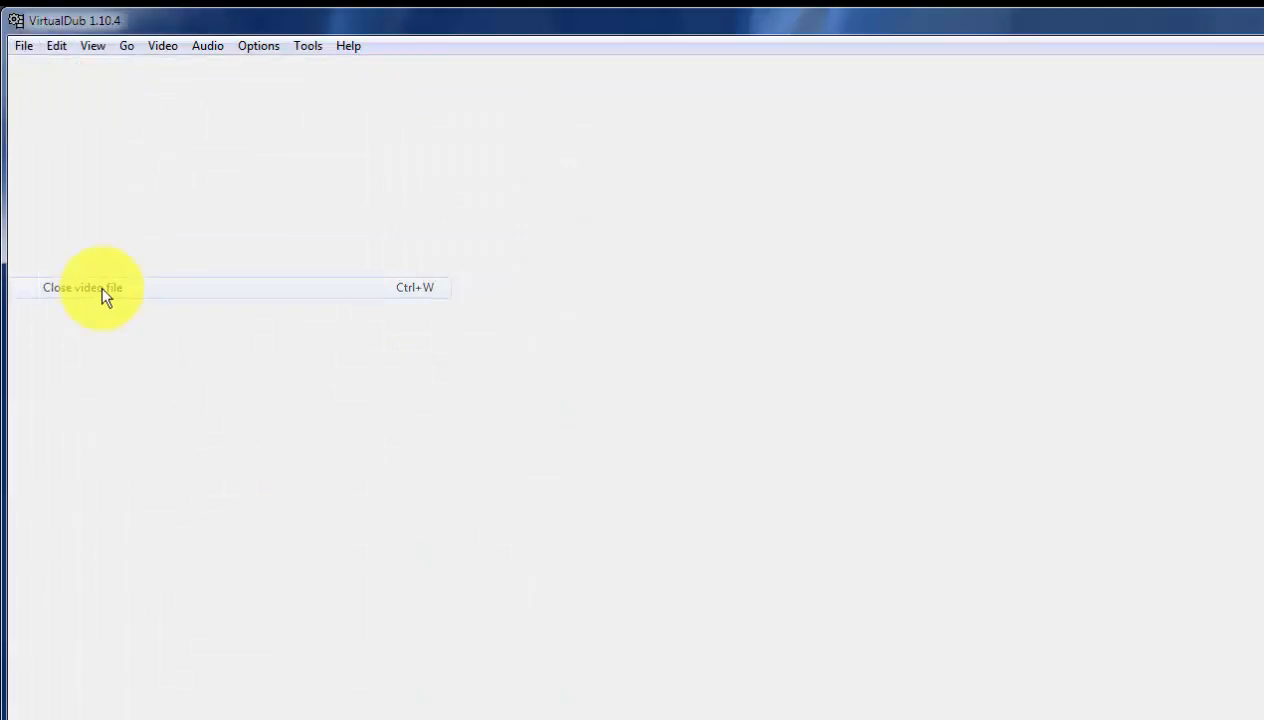
{"action": "left_click", "coordinate": [26, 47]}
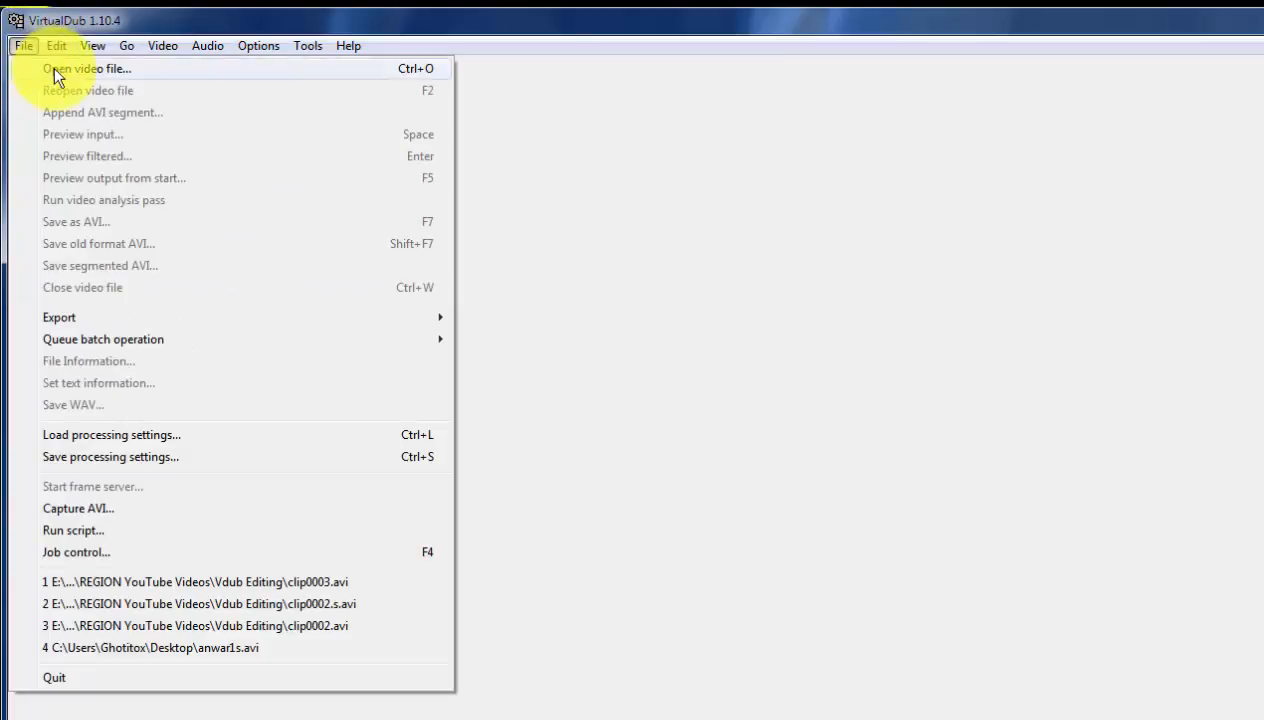
{"action": "left_click", "coordinate": [53, 68]}
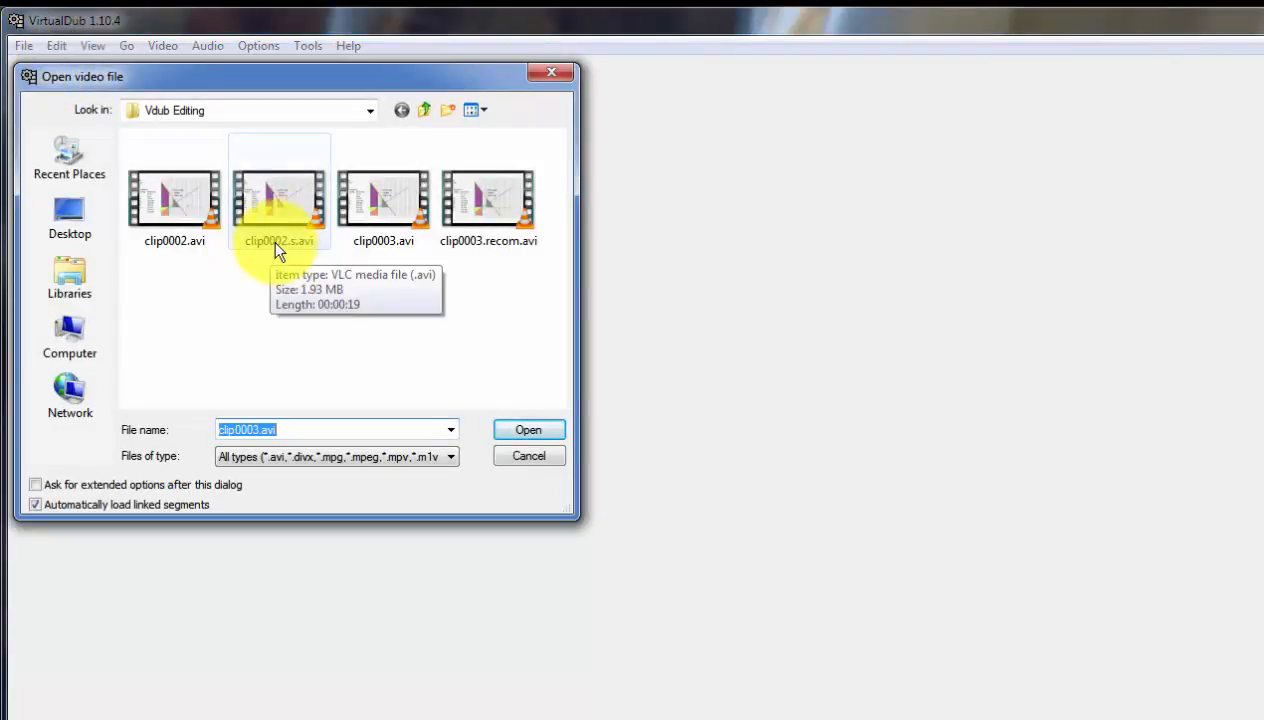
{"action": "double_click", "coordinate": [276, 246]}
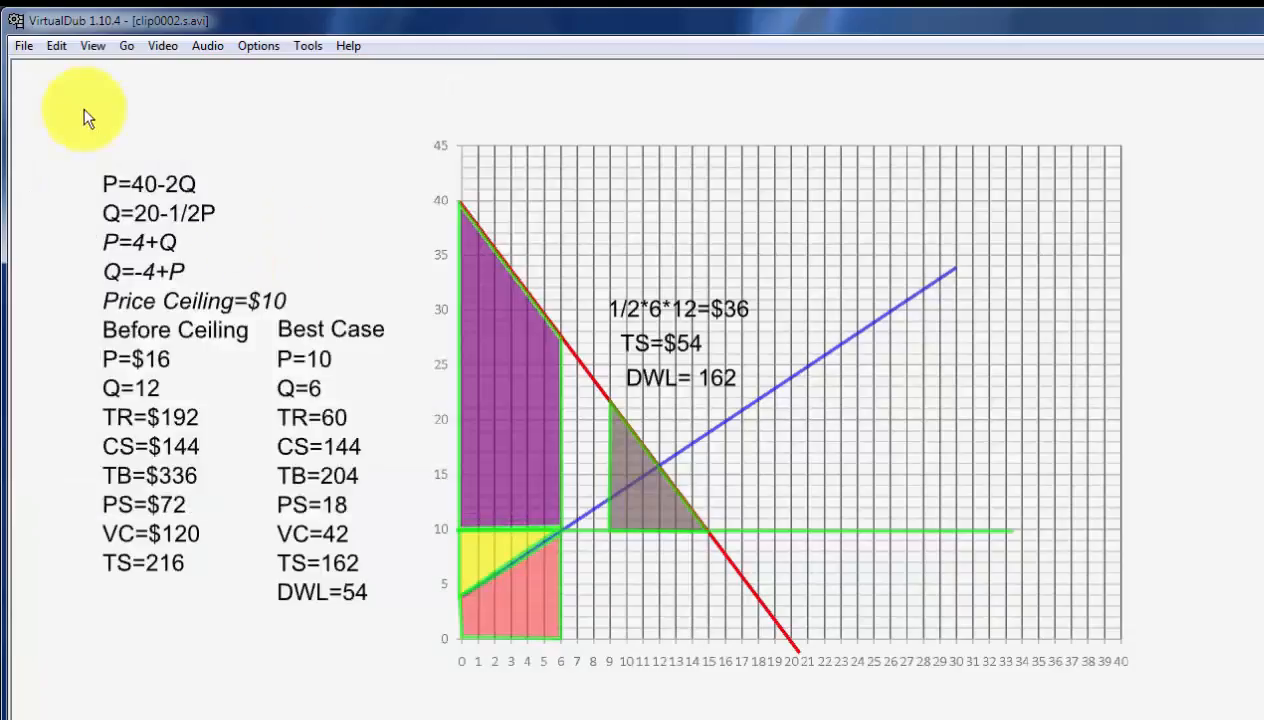
Append clip0003.recom.avi from the Vdub Editing folder as a segment to clip0002.s.avi.
{"action": "left_click", "coordinate": [25, 45]}
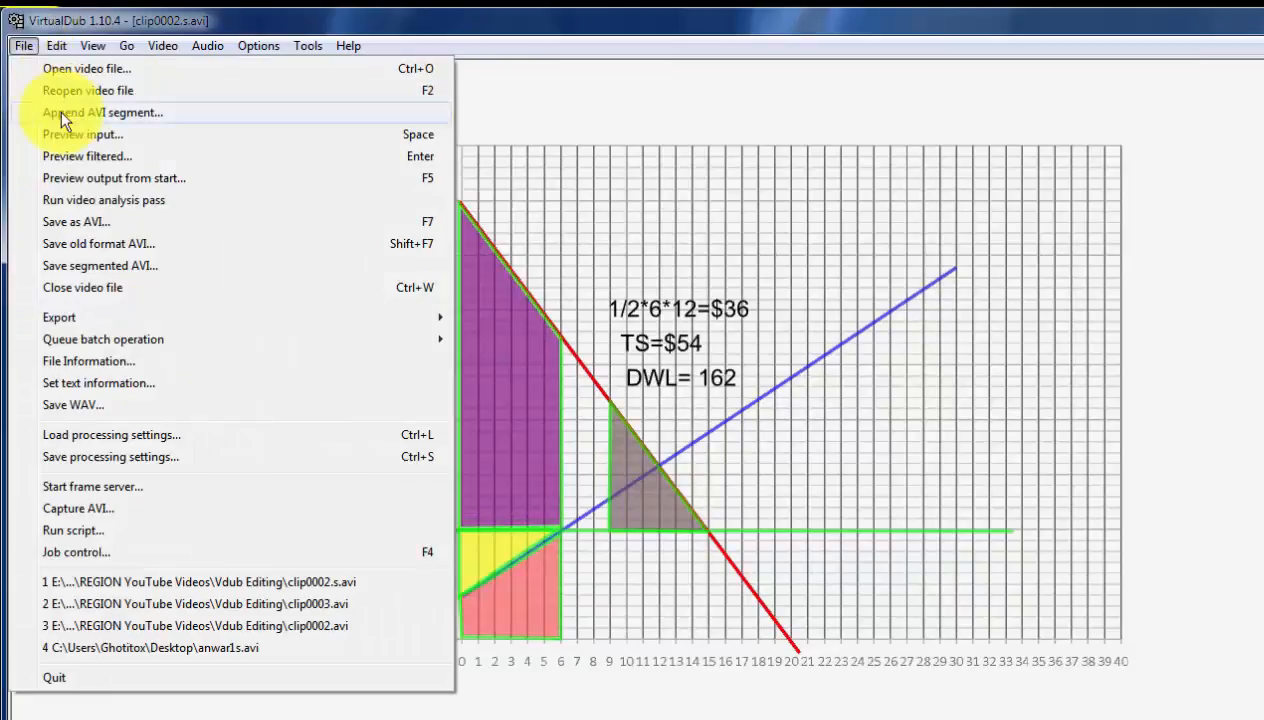
{"action": "left_click", "coordinate": [60, 111]}
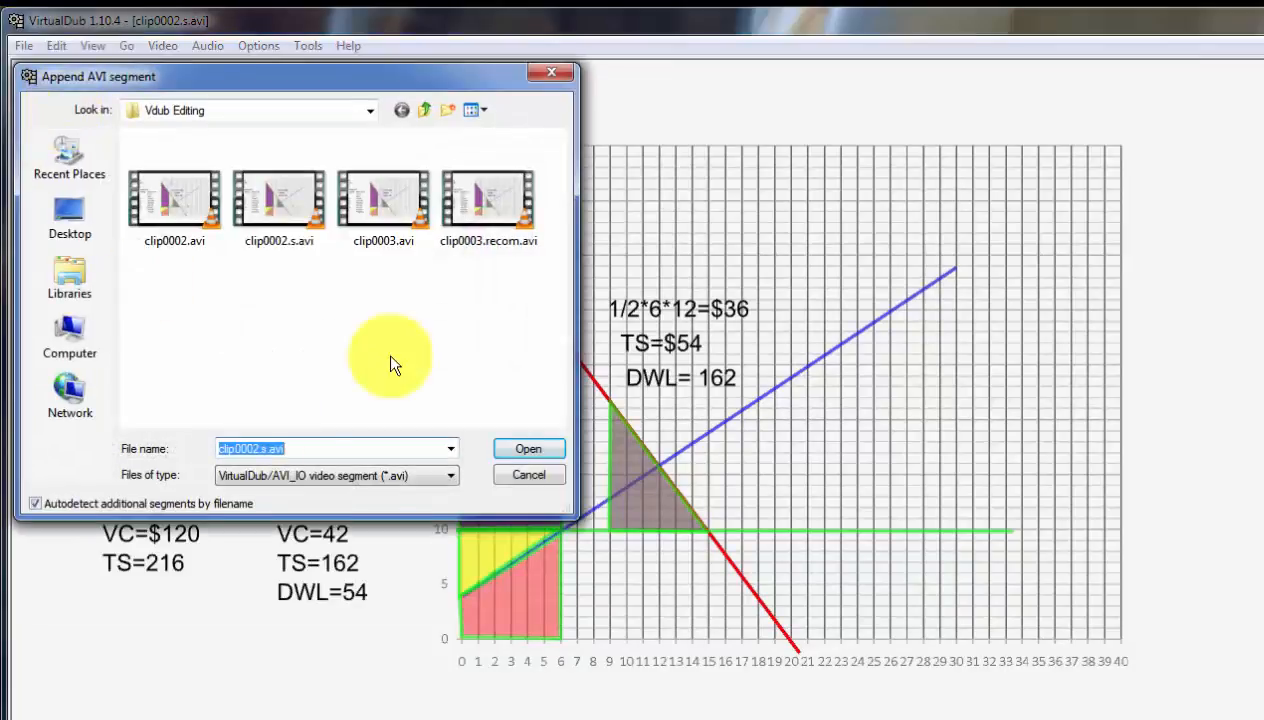
{"action": "left_click", "coordinate": [478, 228]}
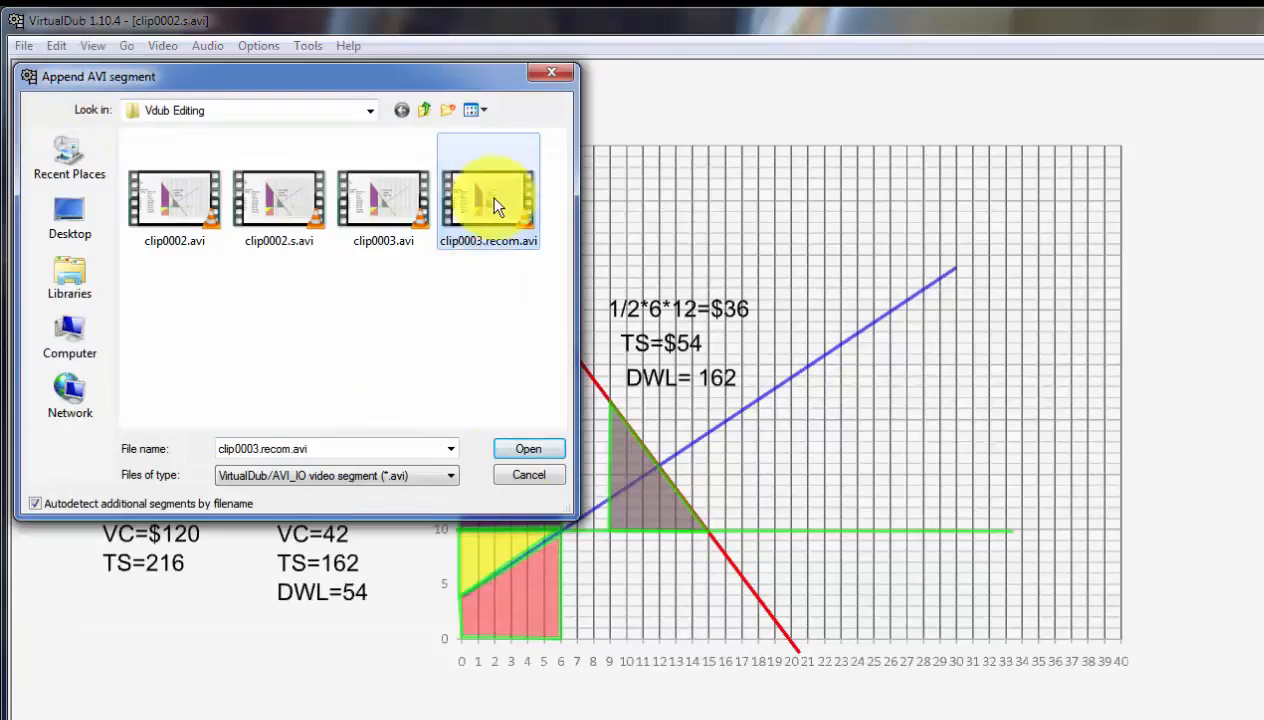
{"action": "double_click", "coordinate": [477, 236]}
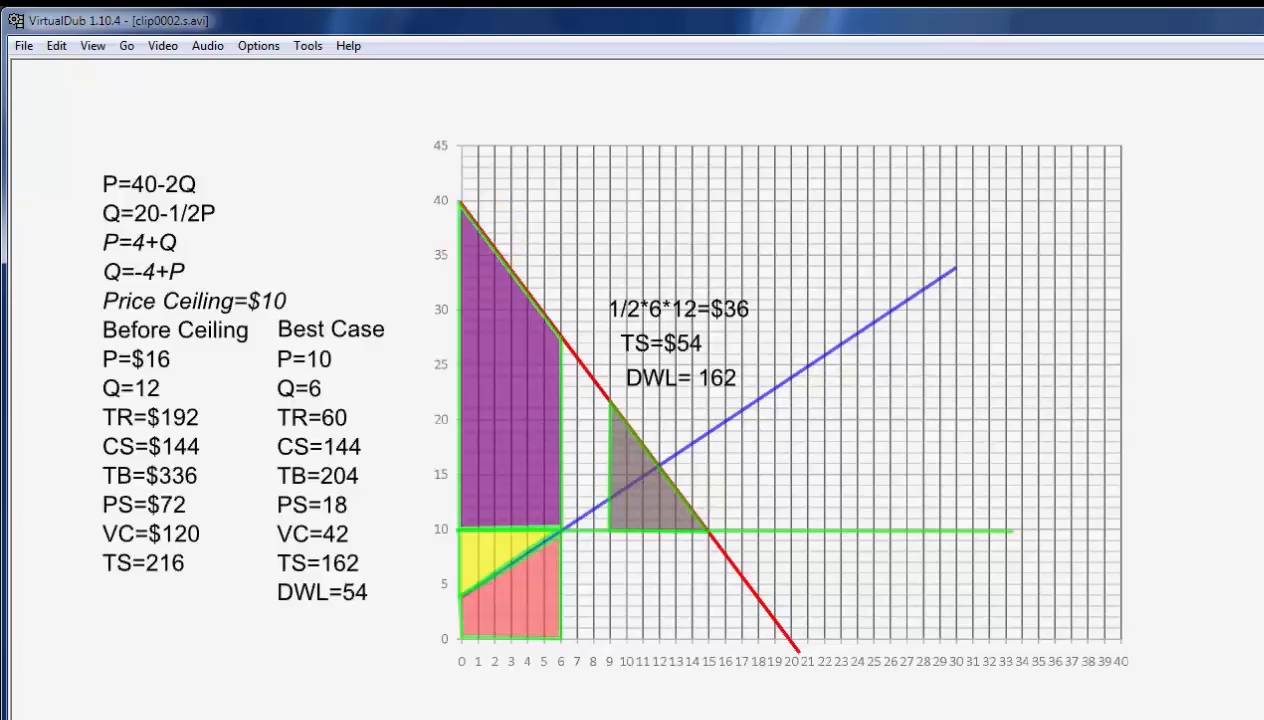
Save the joined video as an AVI named clips.all in the Vdub Editing folder.
{"action": "left_click", "coordinate": [24, 46]}
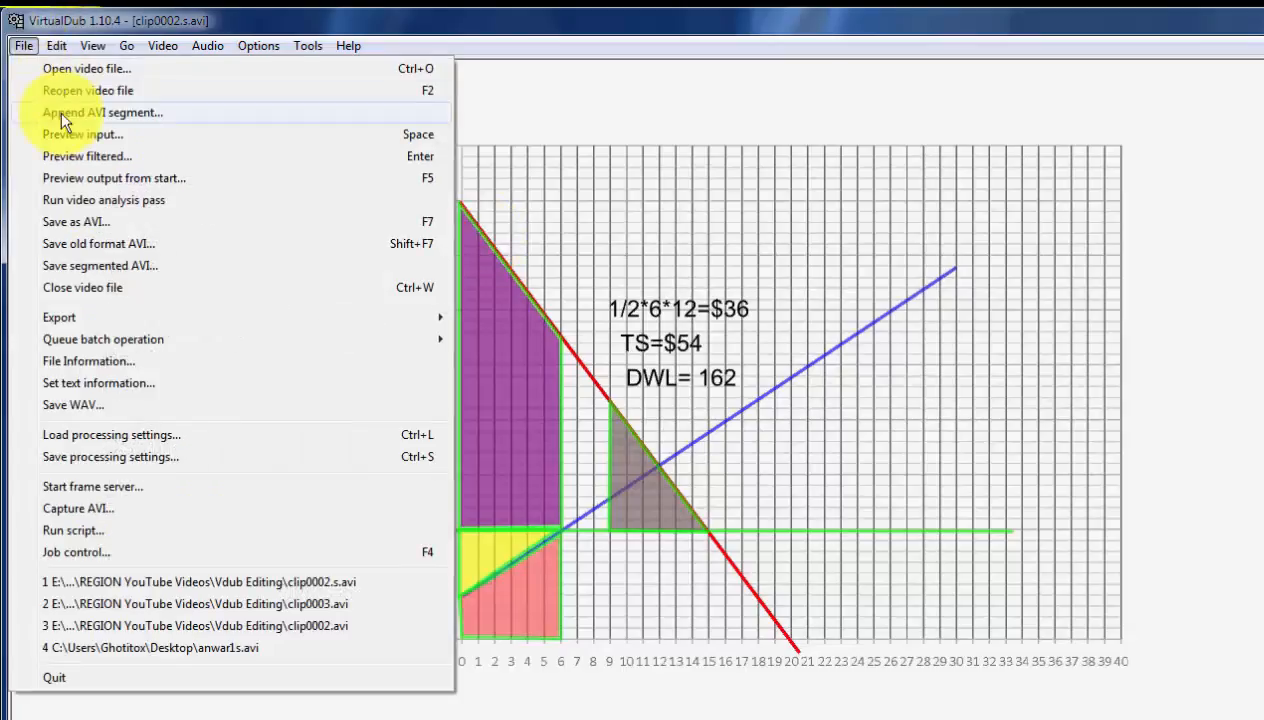
{"action": "left_click", "coordinate": [65, 221]}
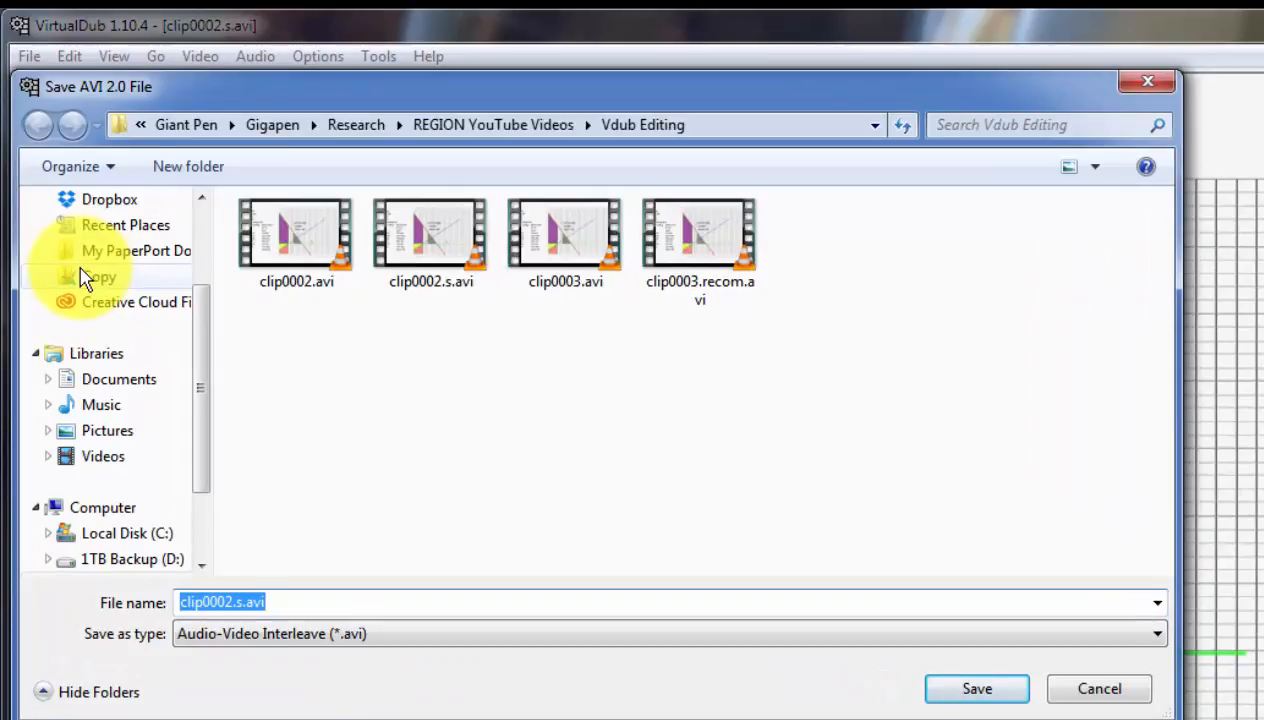
{"action": "type", "text": "clips"}
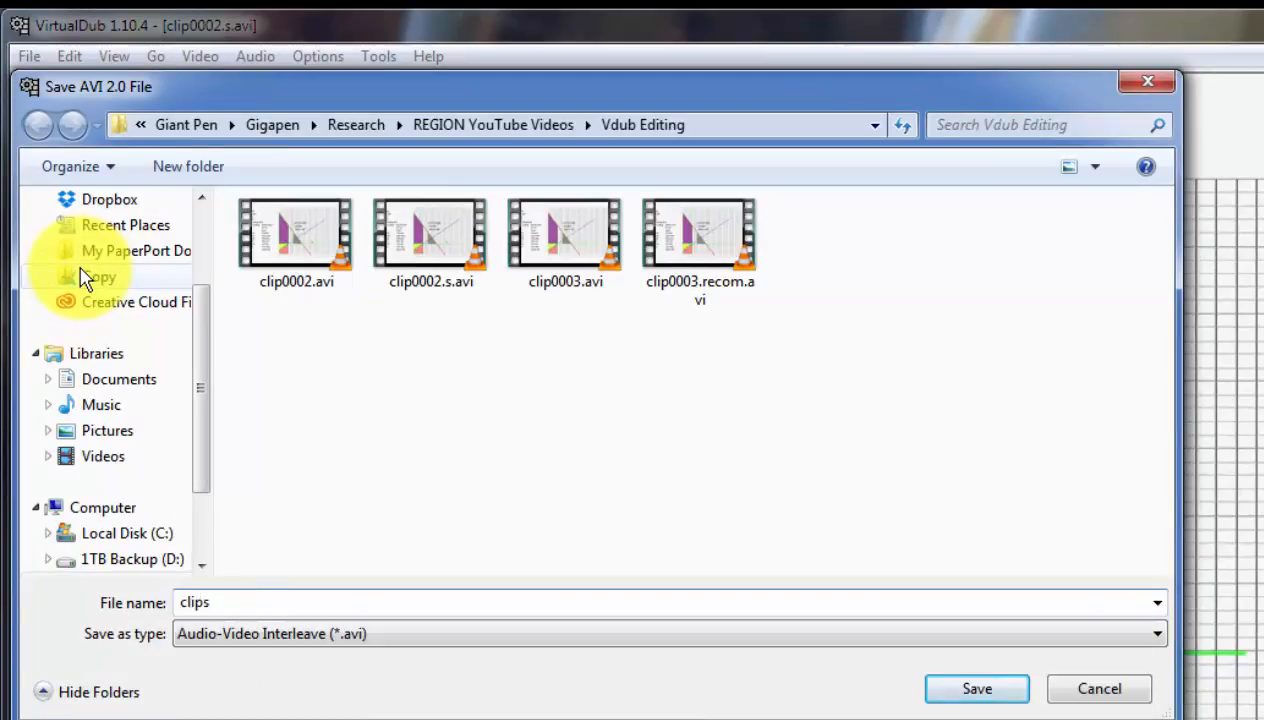
{"action": "type", "text": ".all"}
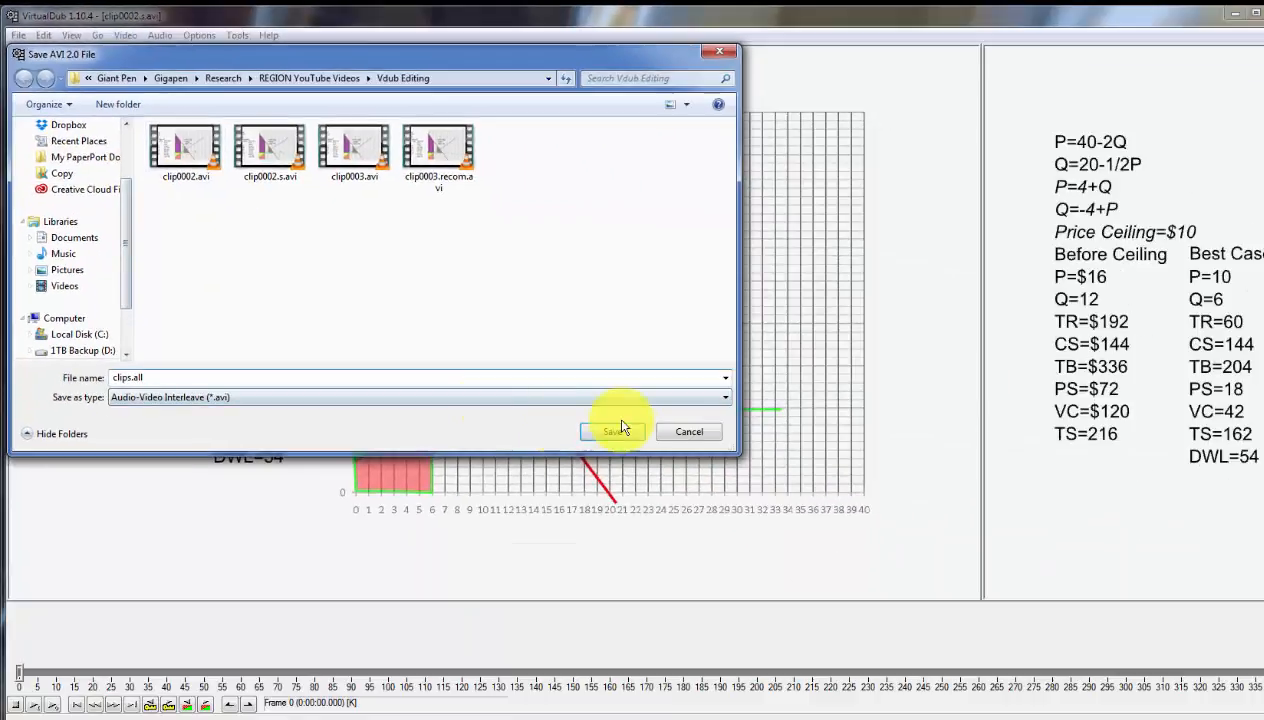
{"action": "left_click", "coordinate": [1004, 690]}
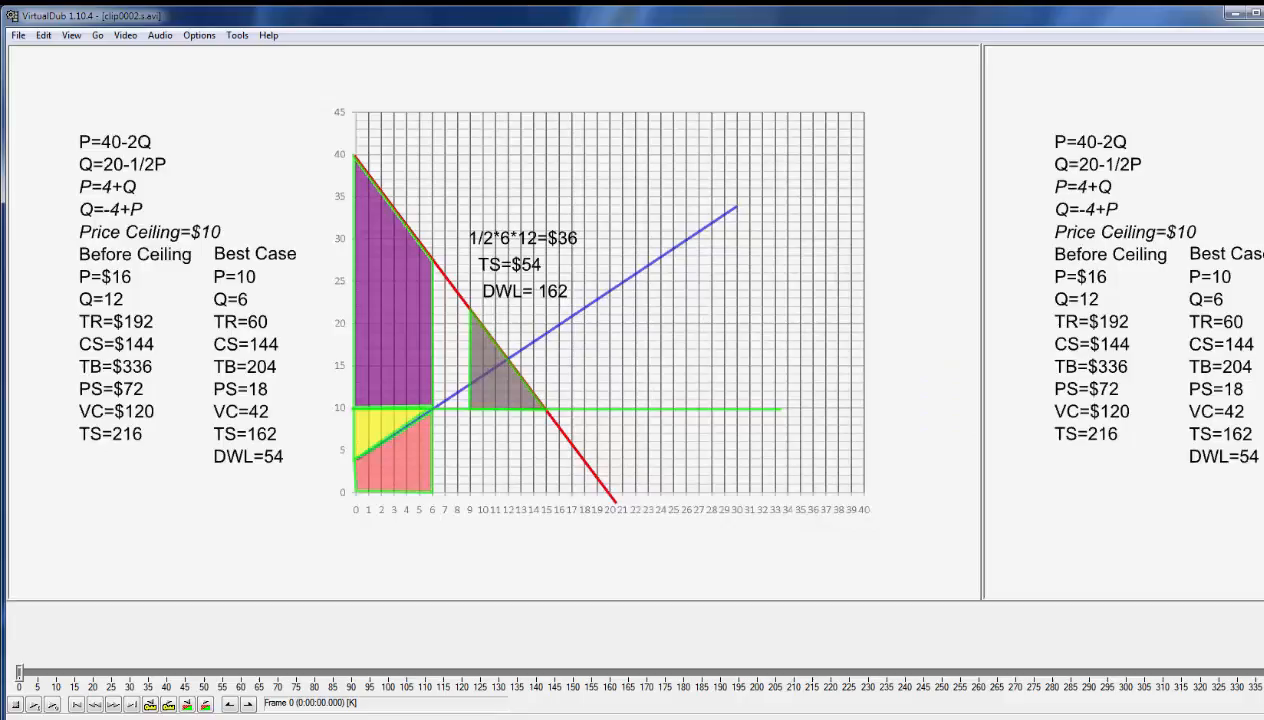
Play clips.all.avi in VLC media player to check the joined clips, and return to VirtualDub.
{"action": "left_click_drag", "start_coordinate": [0, 70], "coordinate": [0, 62]}
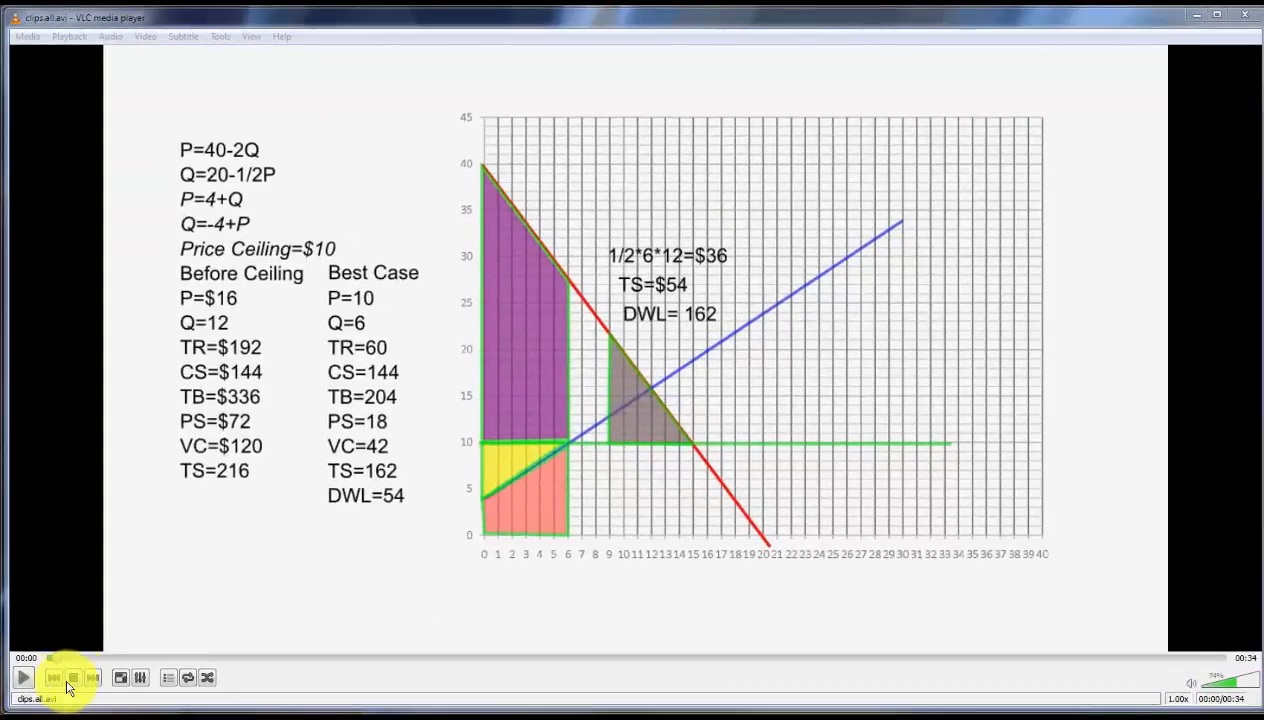
{"action": "left_click", "coordinate": [24, 678]}
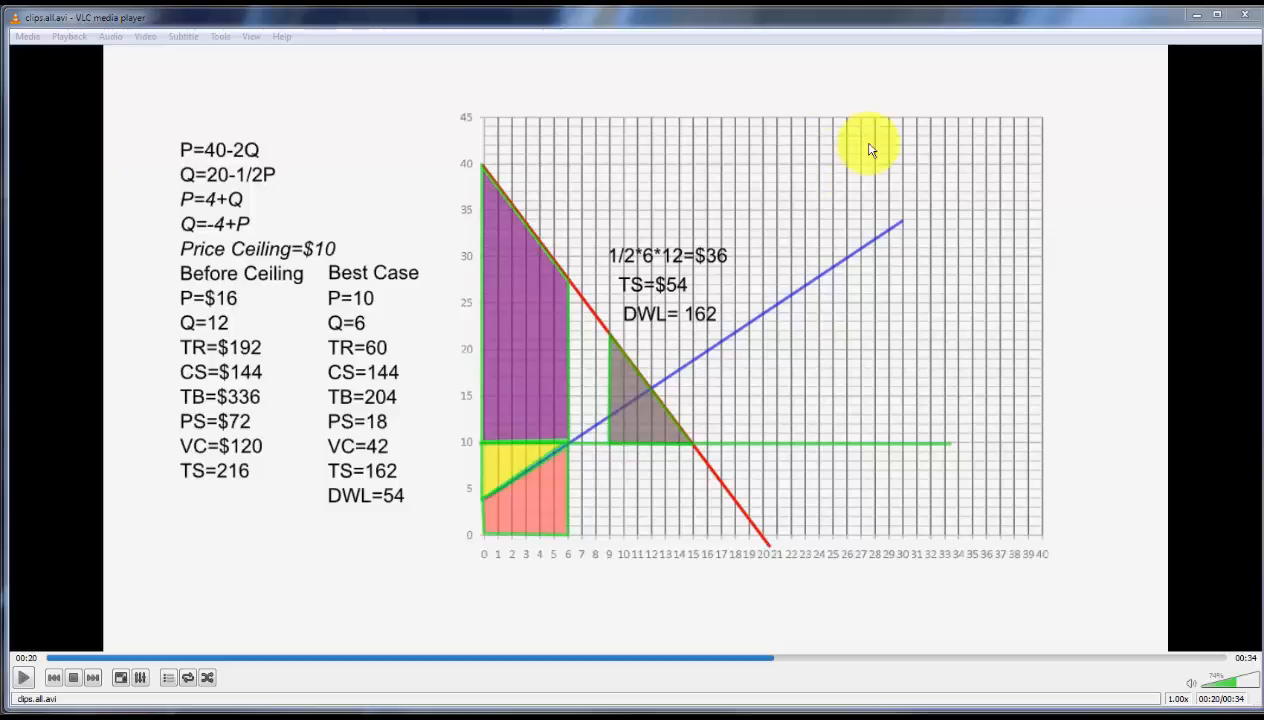
{"action": "left_click_drag", "start_coordinate": [876, 18], "coordinate": [0, 250]}
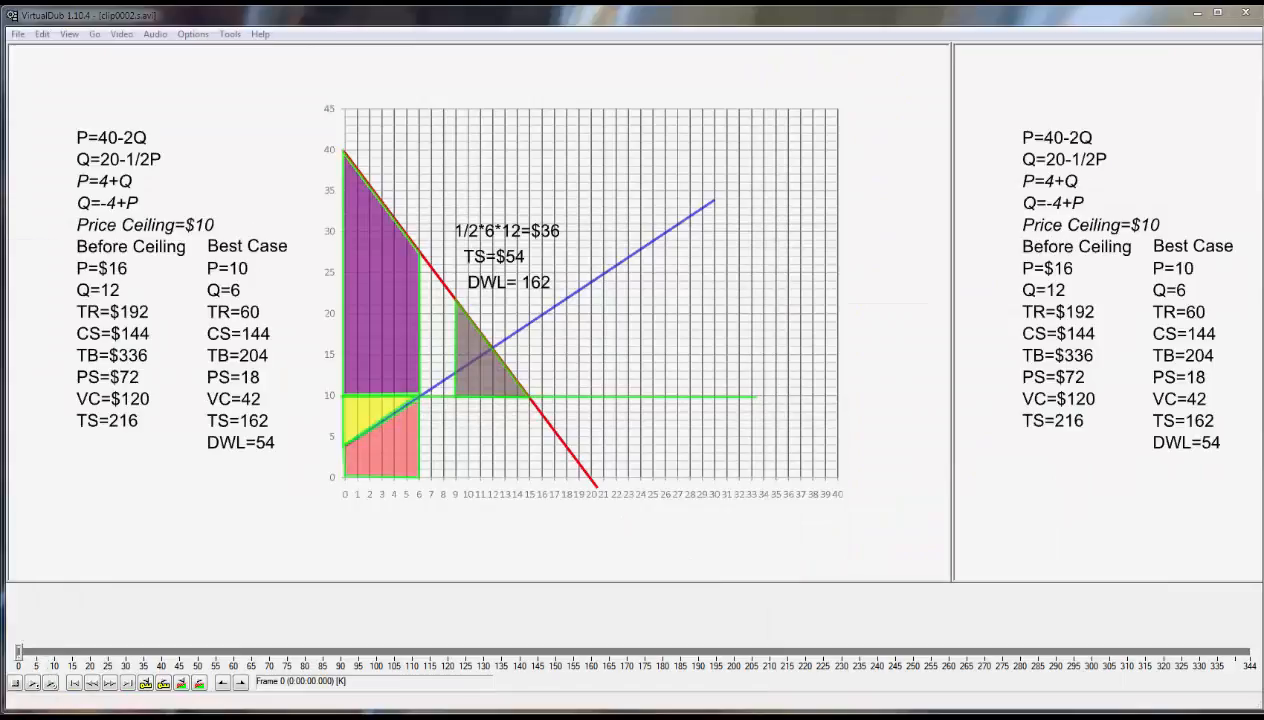